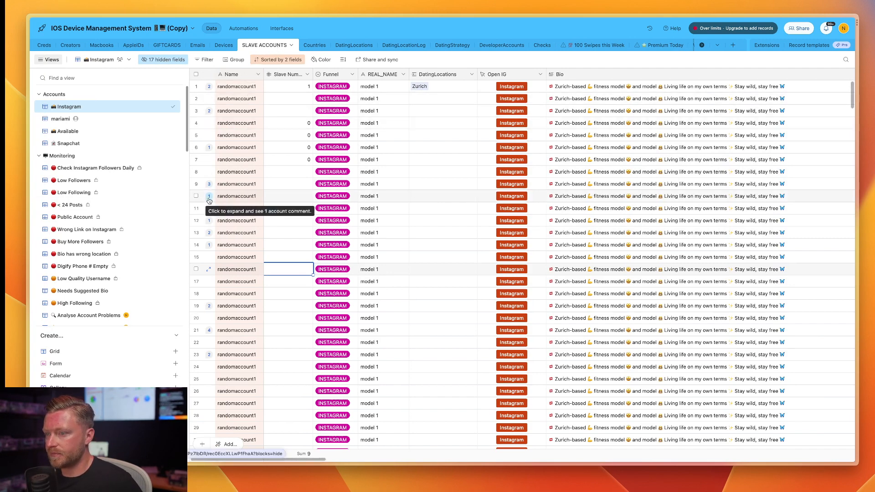
left_click_drag(237, 293, 241, 113)
left_click_drag(675, 281, 637, 222)
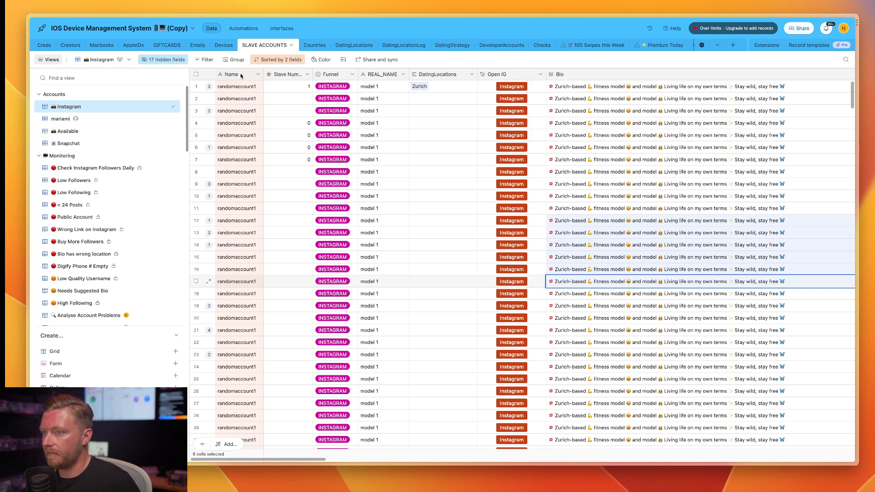
left_click(232, 89)
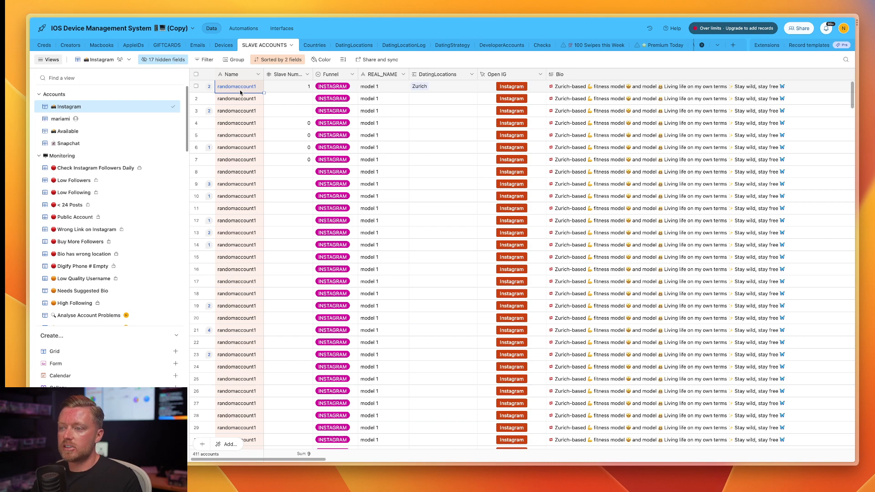
Link the Corpus-Christi location to the second account through its DatingLocations field.
left_click(425, 99)
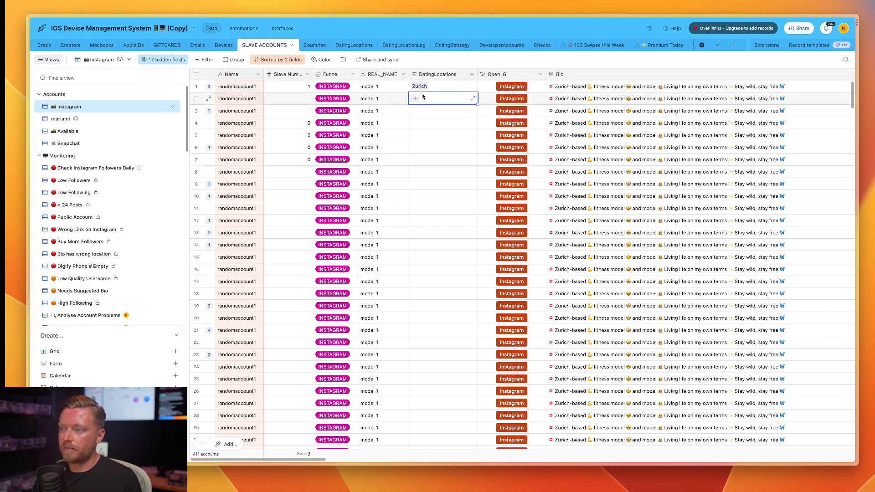
left_click(415, 100)
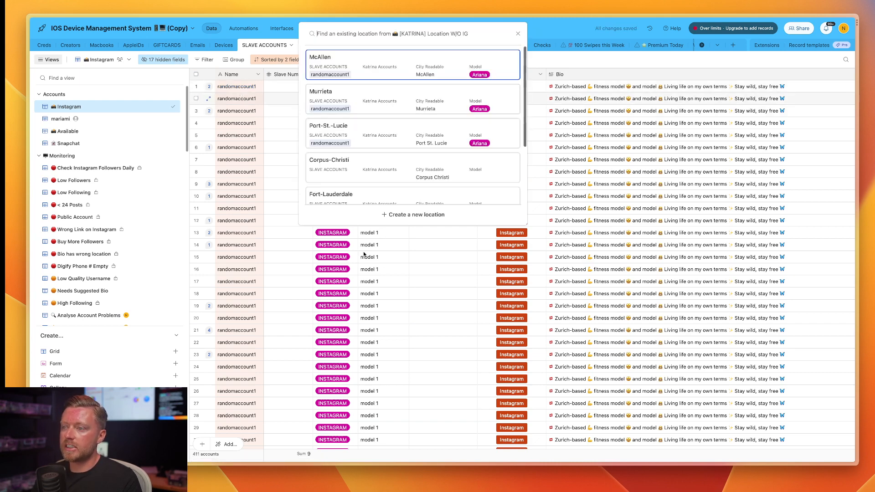
left_click(394, 169)
left_click(415, 117)
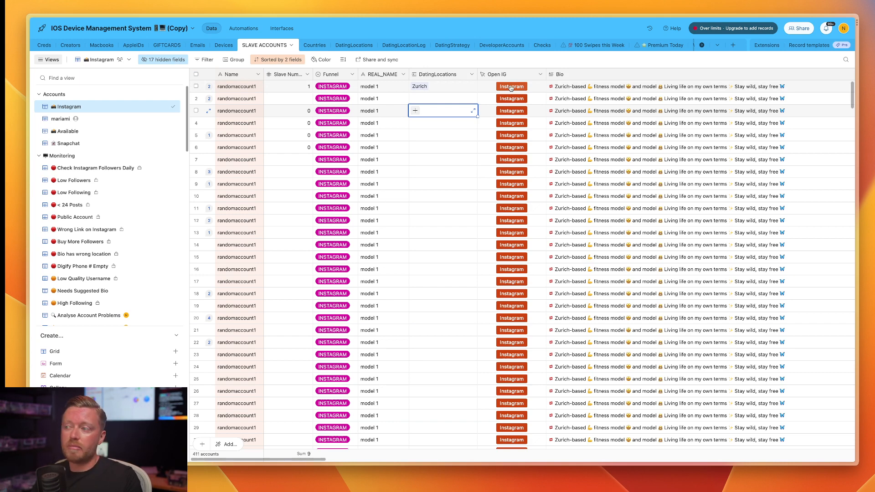
Review the account fields from Bio through suggestedBio, including devices, followers, posts, Instagram link and private status.
left_click(591, 89)
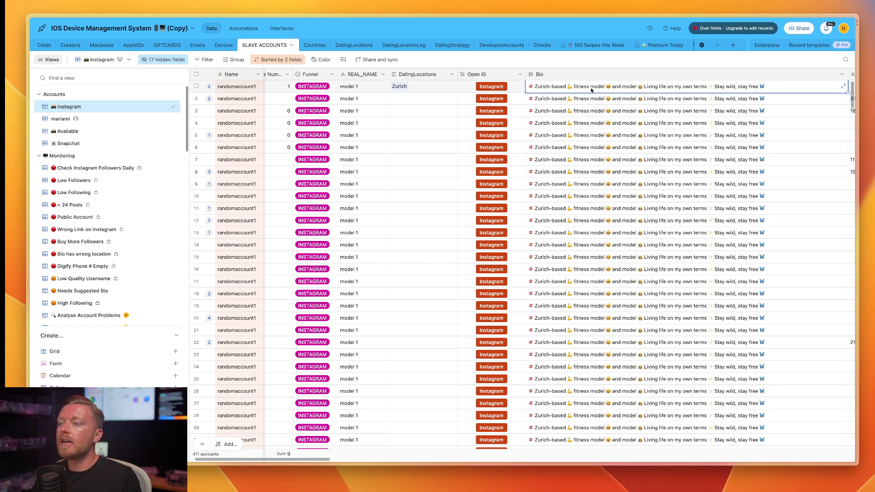
scroll(592, 90, "right", 10)
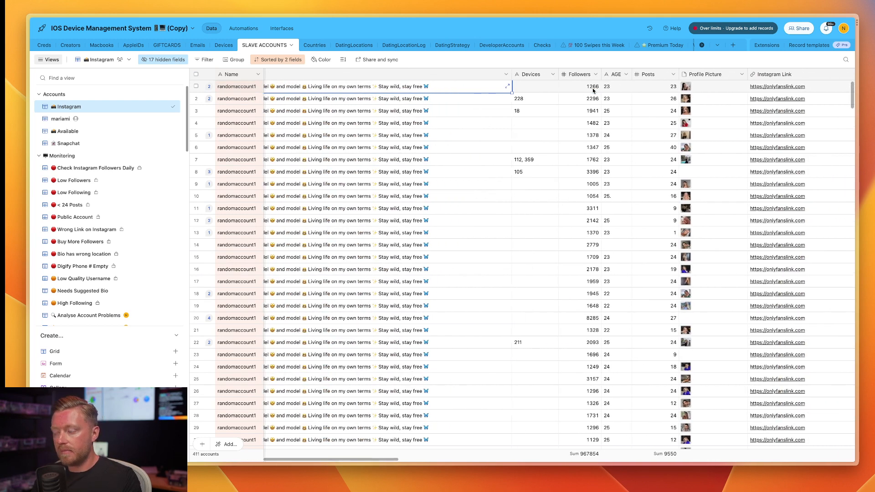
scroll(592, 90, "right", 5)
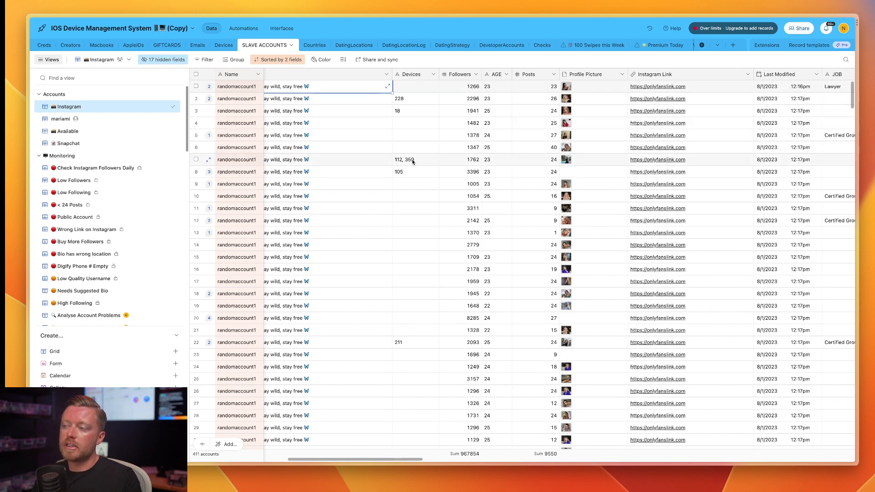
scroll(424, 104, "right", 3)
scroll(425, 97, "right", 6)
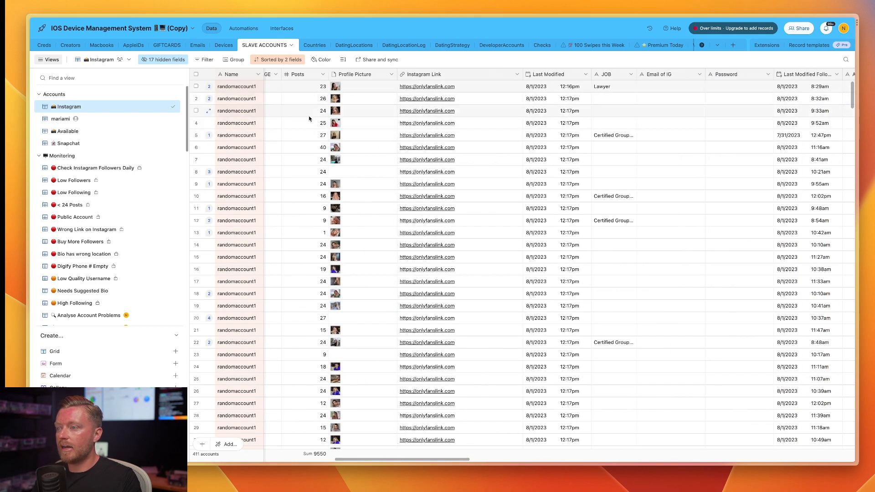
scroll(363, 153, "right", 3)
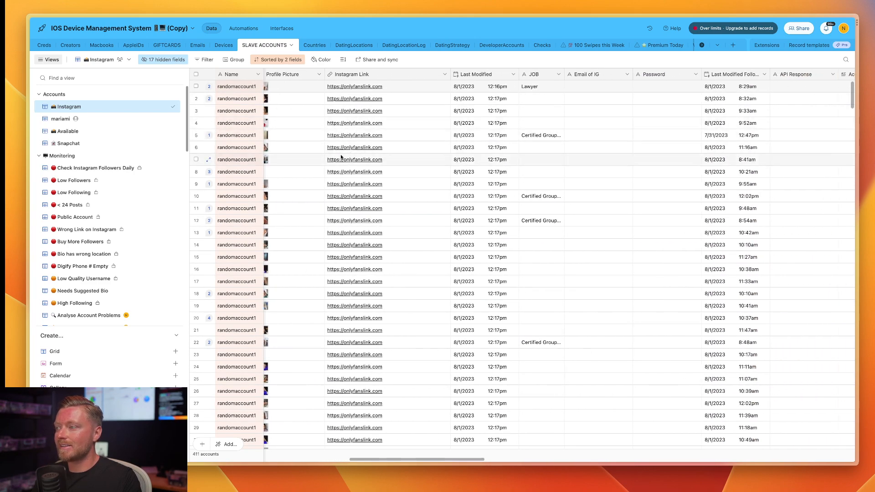
scroll(350, 151, "right", 12)
scroll(398, 136, "right", 20)
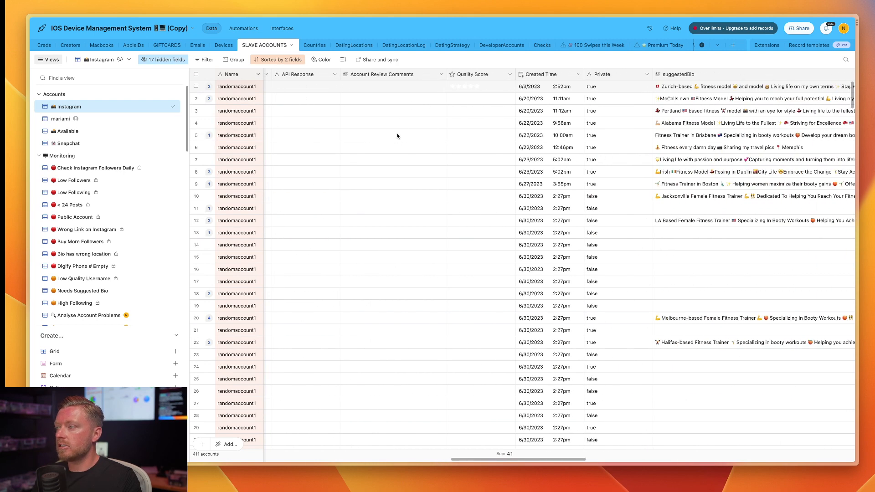
scroll(408, 139, "left", 1)
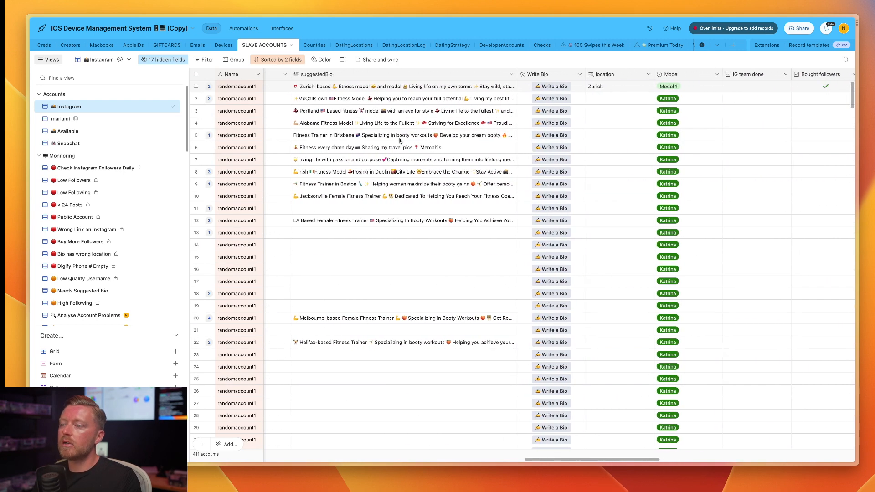
left_click_drag(387, 197, 385, 166)
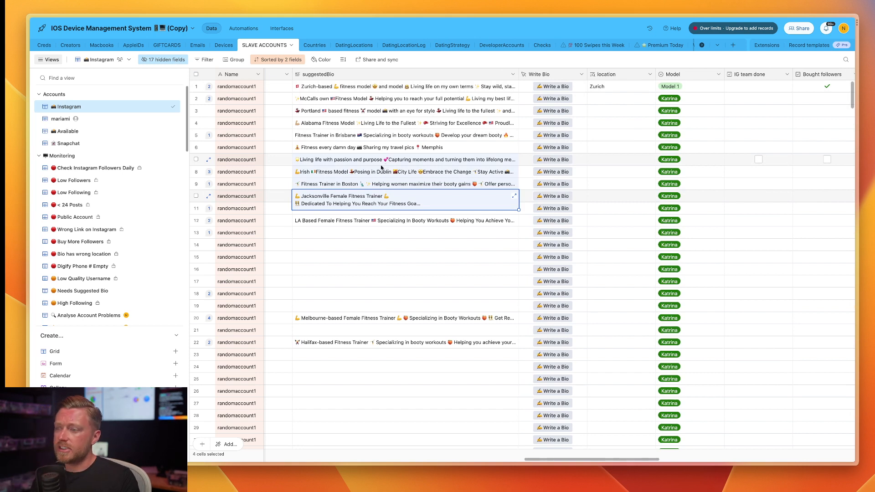
left_click(382, 168)
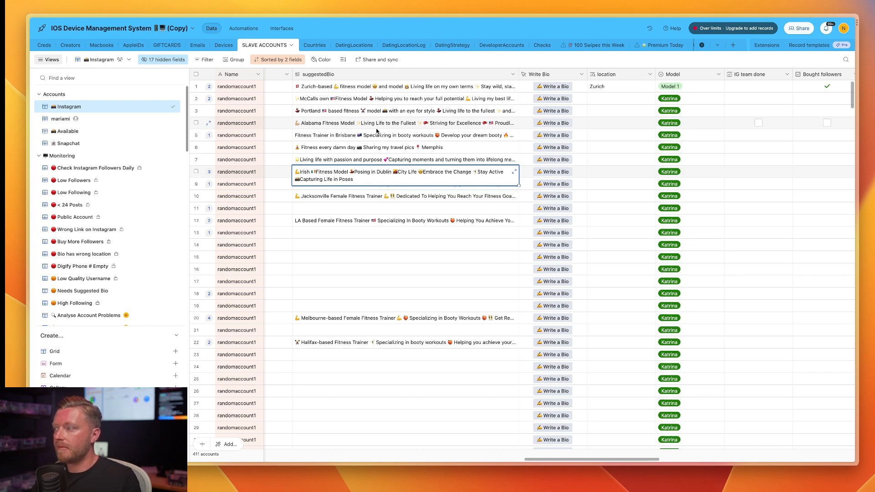
Widen the Link to OnlyFans column so its full text fits.
scroll(376, 131, "right", 10)
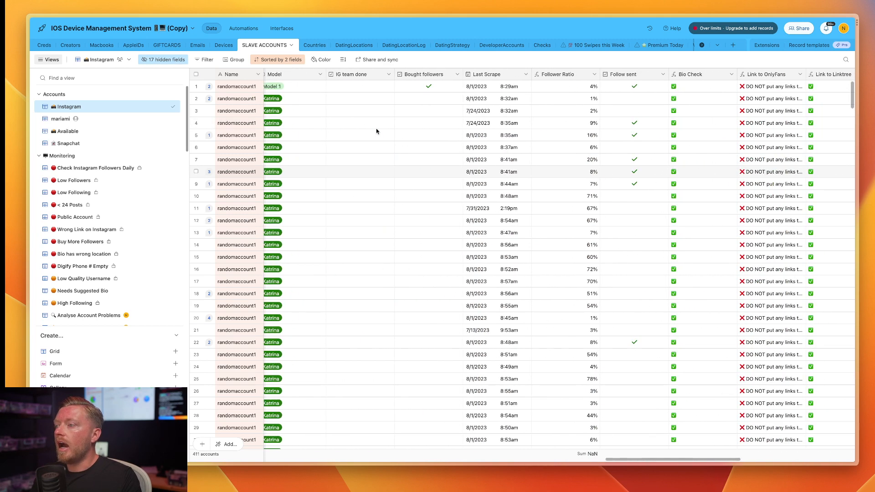
scroll(376, 132, "right", 2)
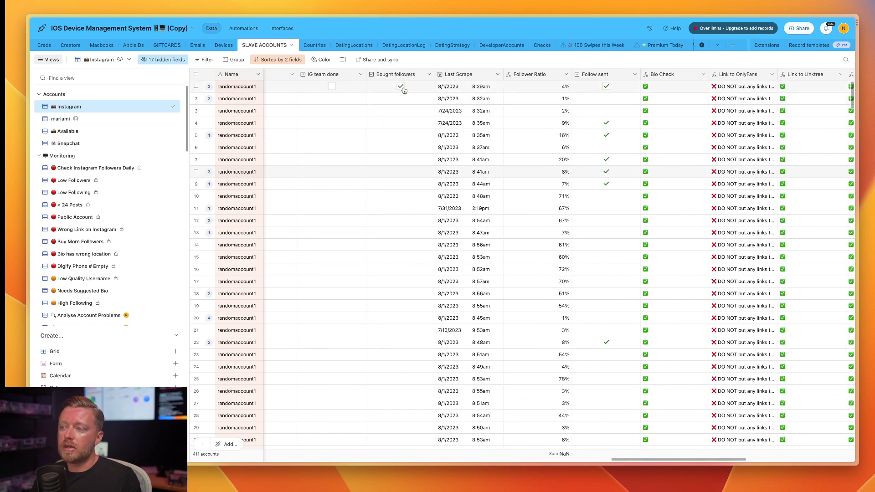
scroll(446, 187, "right", 3)
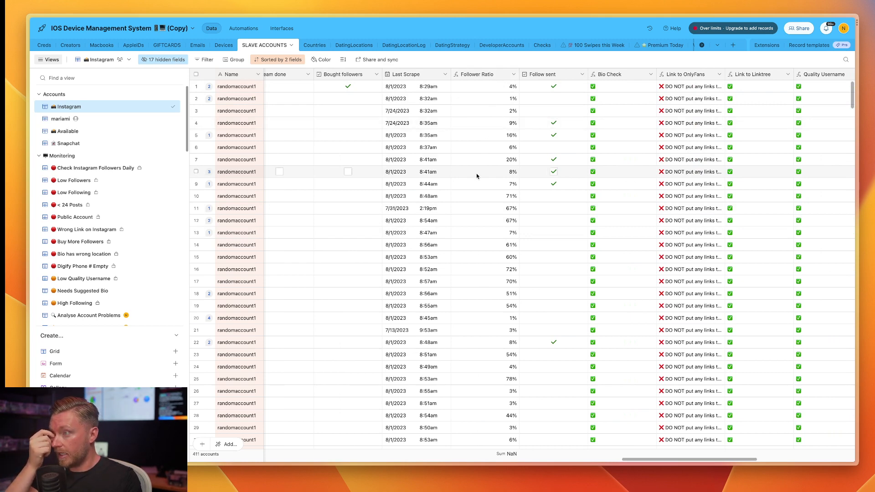
scroll(477, 175, "right", 6)
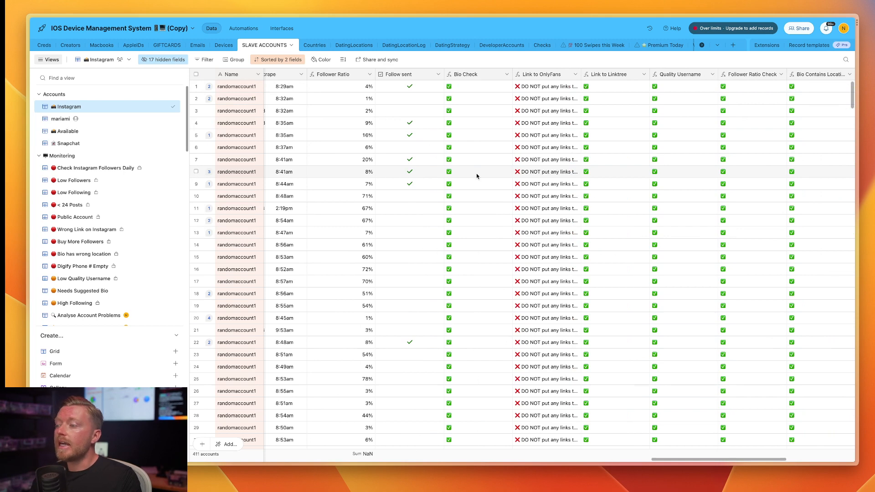
scroll(465, 181, "right", 2)
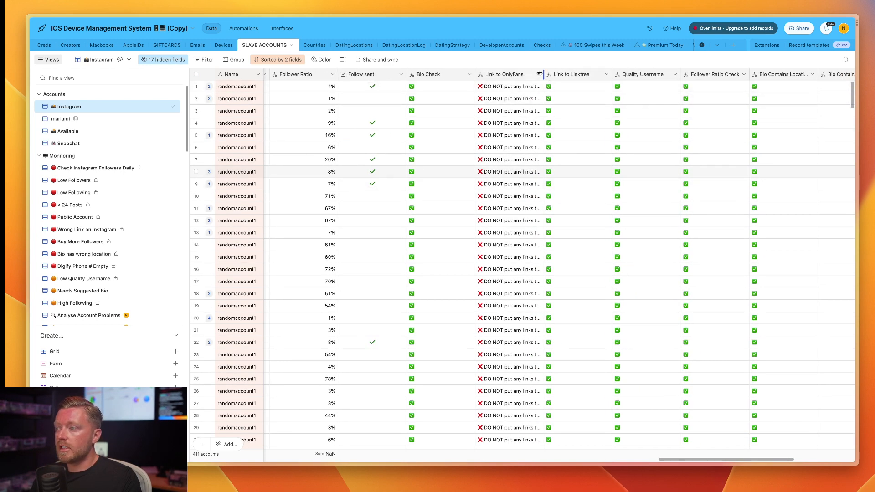
left_click_drag(544, 75, 590, 84)
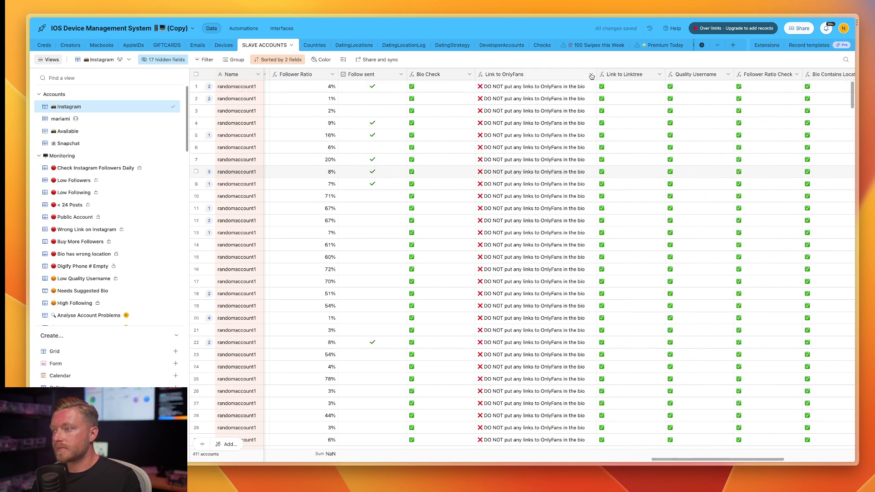
Inspect the formula of the Link to Linktree field and close its editor without saving.
scroll(513, 88, "right", 2)
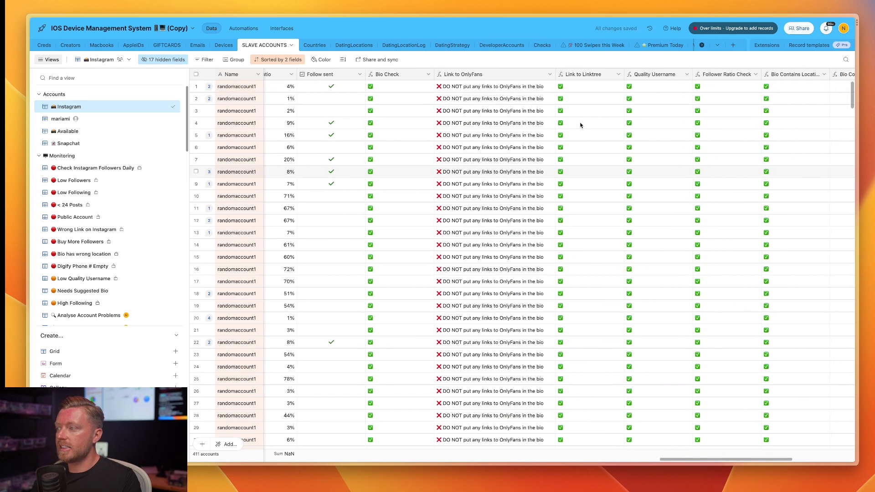
left_click(616, 75)
left_click(597, 92)
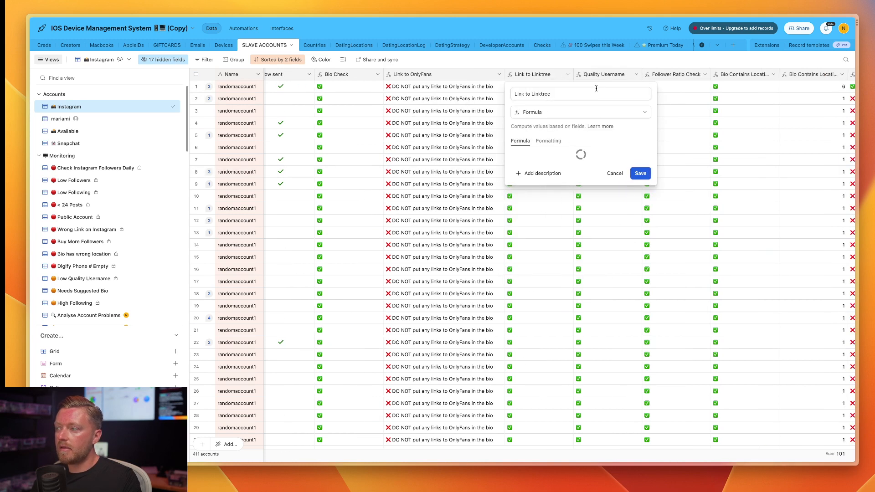
left_click(578, 159)
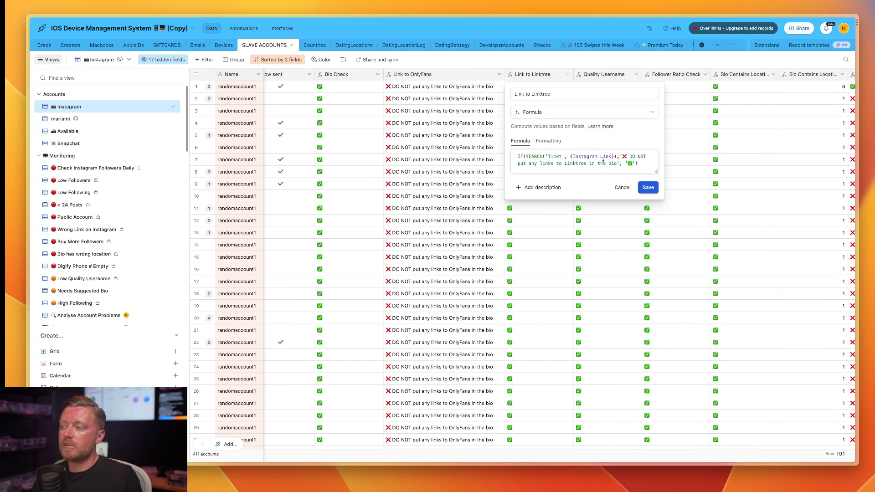
left_click(621, 187)
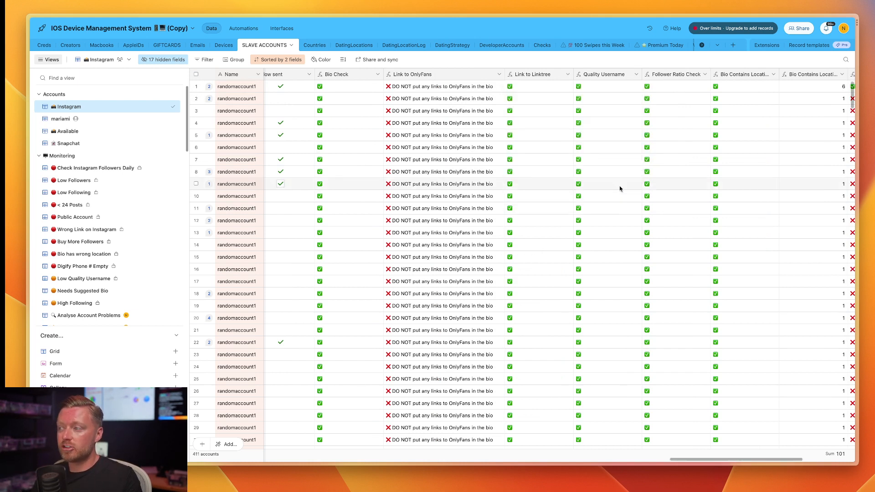
Widen the Bio Contains Location column so its full name fits.
scroll(621, 187, "right", 1)
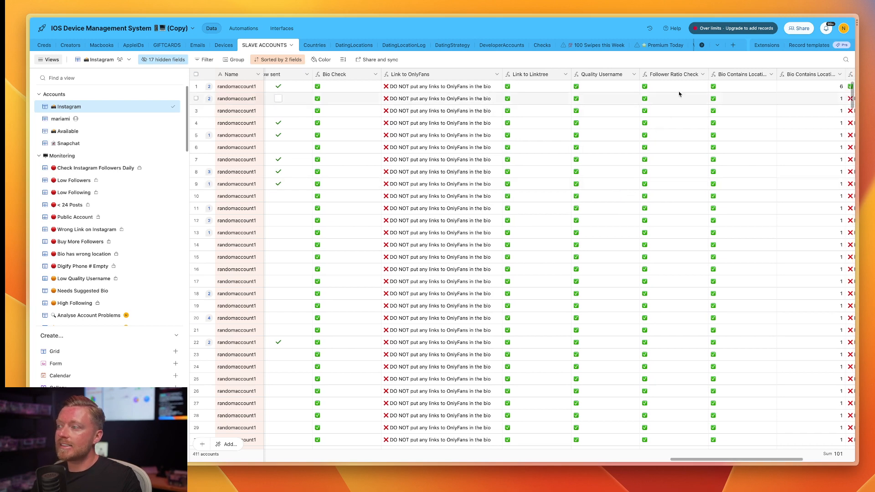
scroll(678, 77, "right", 5)
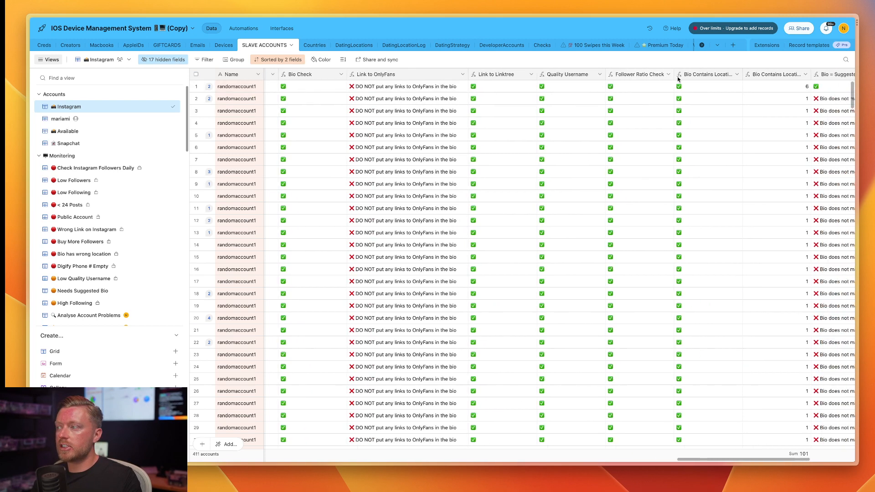
left_click_drag(727, 75, 759, 75)
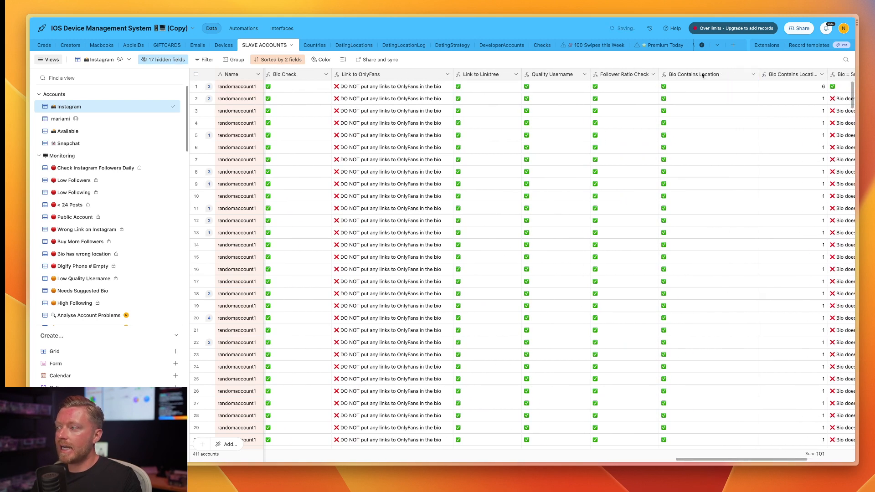
Inspect the Bio Contains Location copy field's formula alongside the other account columns, and save the field as it is.
scroll(680, 106, "left", 14)
scroll(680, 107, "right", 15)
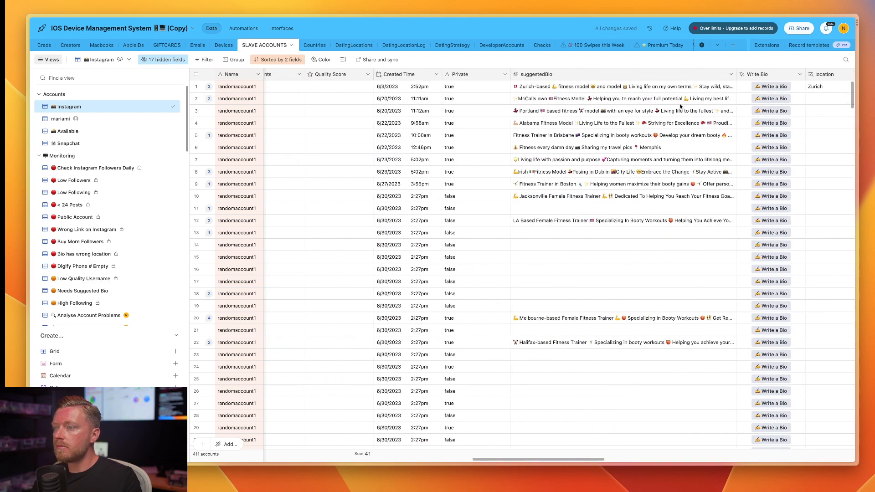
scroll(680, 107, "right", 15)
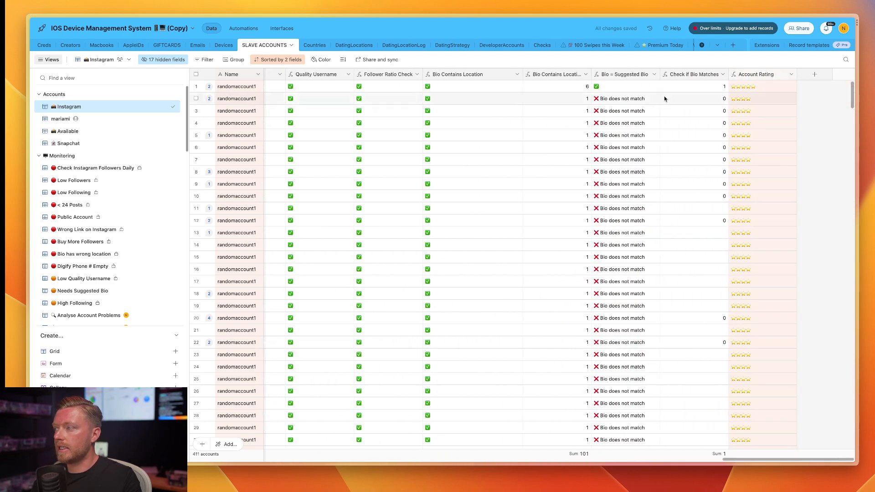
left_click(585, 75)
left_click(568, 102)
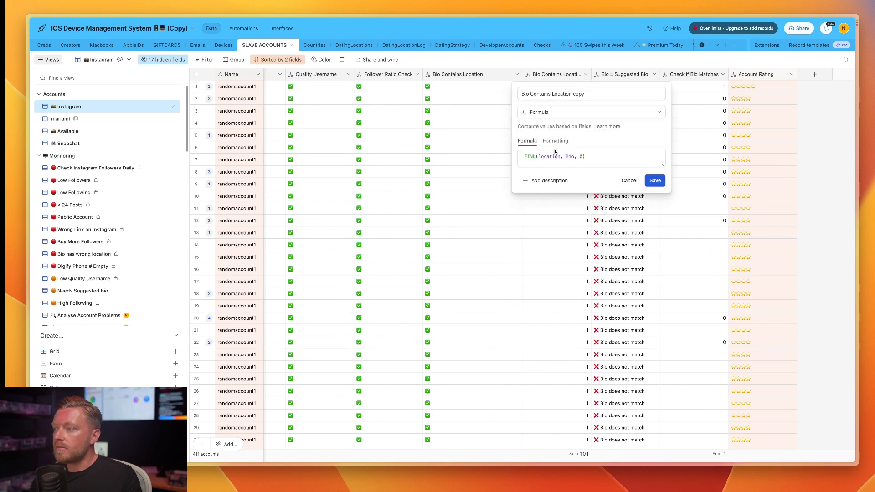
scroll(472, 233, "left", 15)
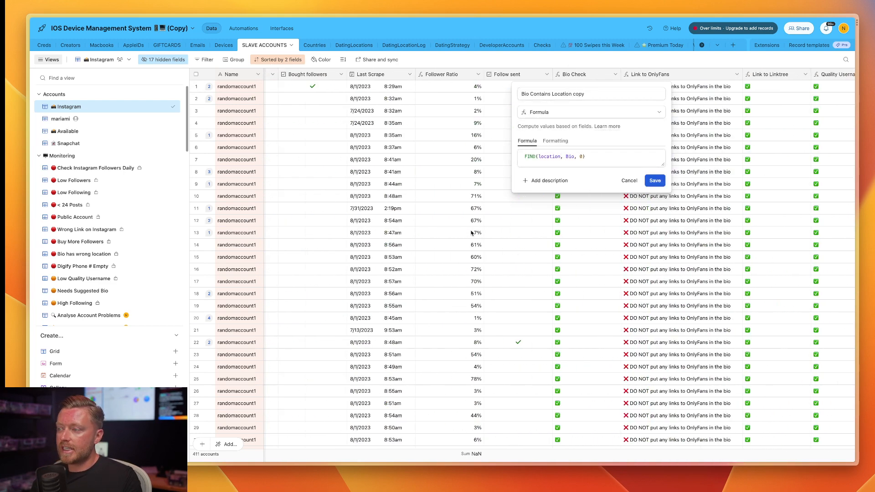
scroll(471, 233, "right", 15)
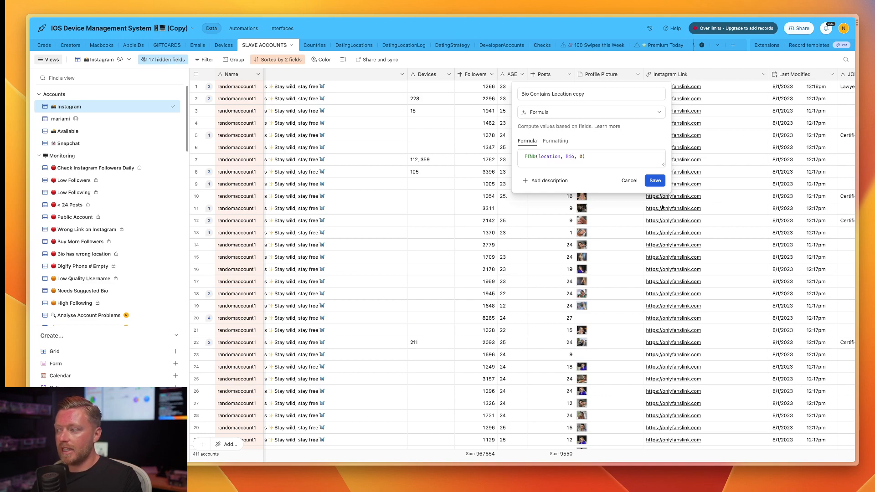
scroll(662, 208, "right", 15)
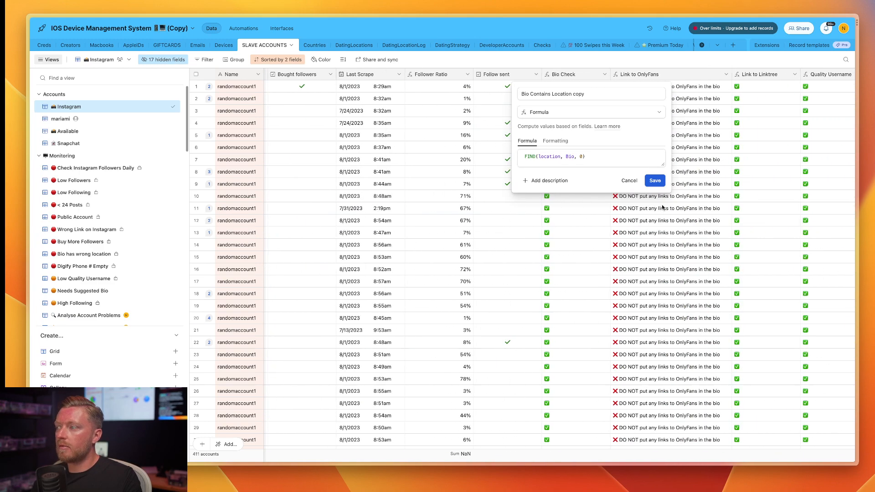
scroll(662, 207, "right", 10)
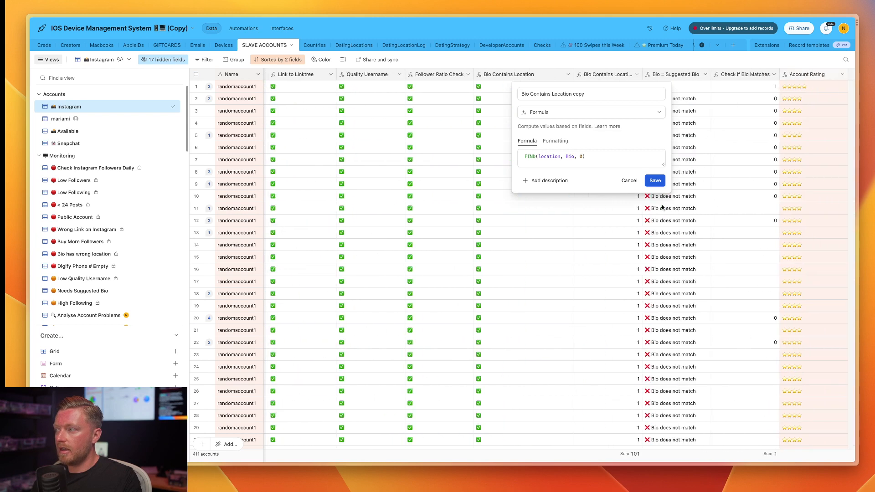
left_click(655, 181)
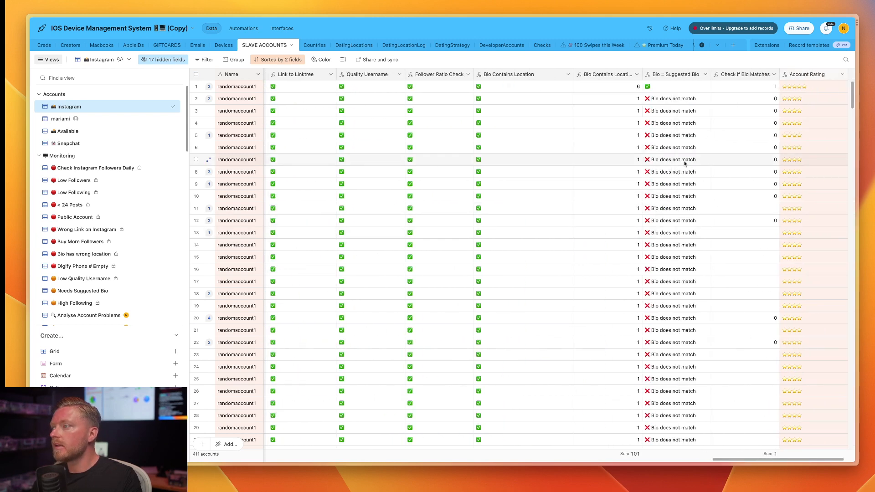
Inspect the formula of the Account Rating field and close its editor without saving.
scroll(684, 163, "right", 3)
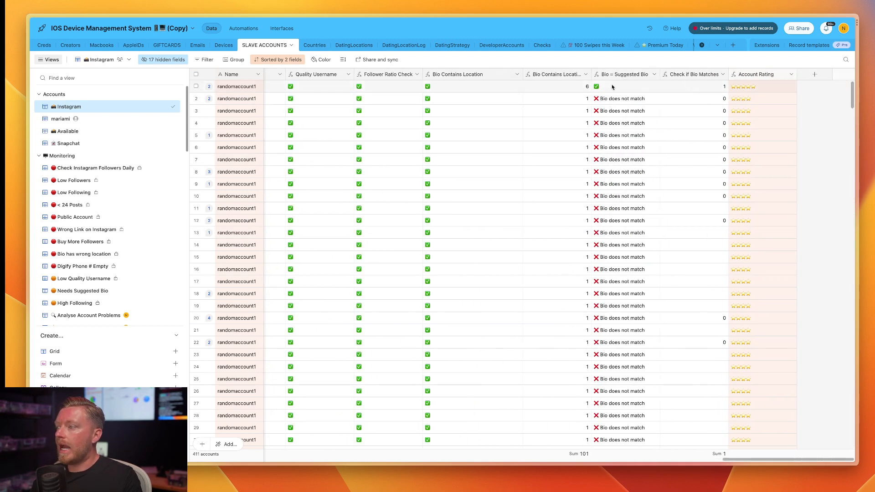
scroll(612, 87, "left", 10)
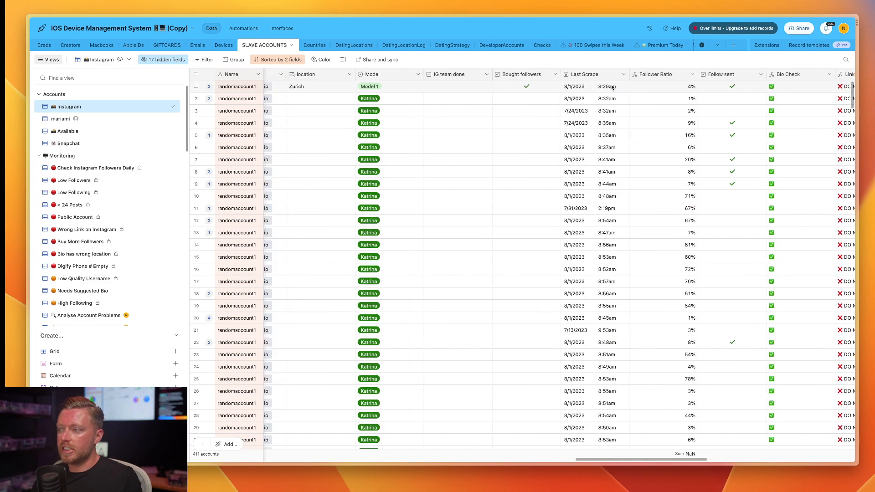
scroll(612, 86, "right", 10)
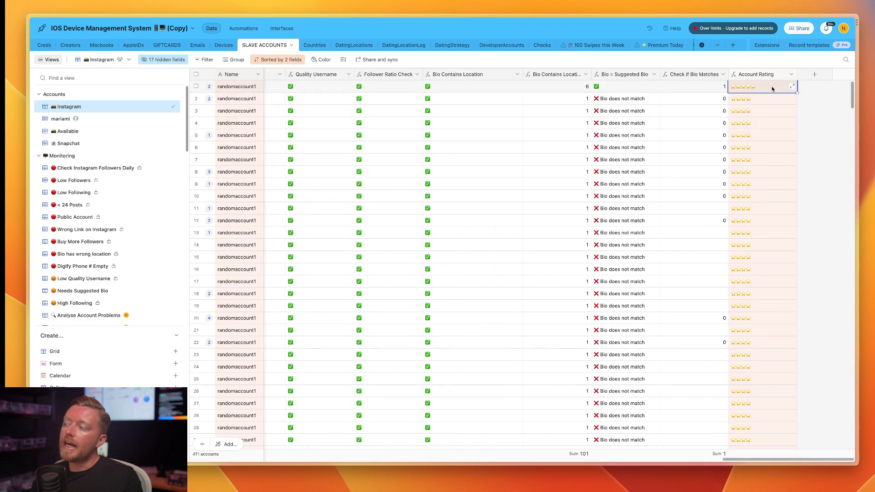
left_click(791, 74)
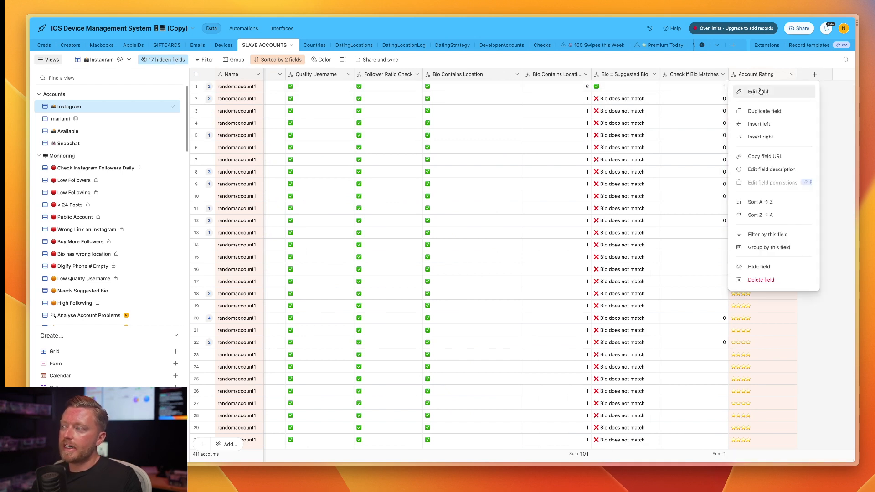
left_click(759, 91)
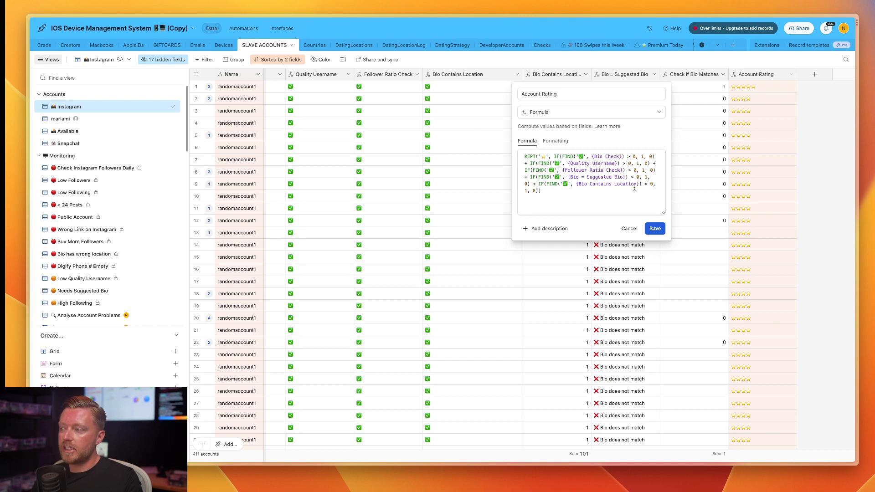
left_click(768, 174)
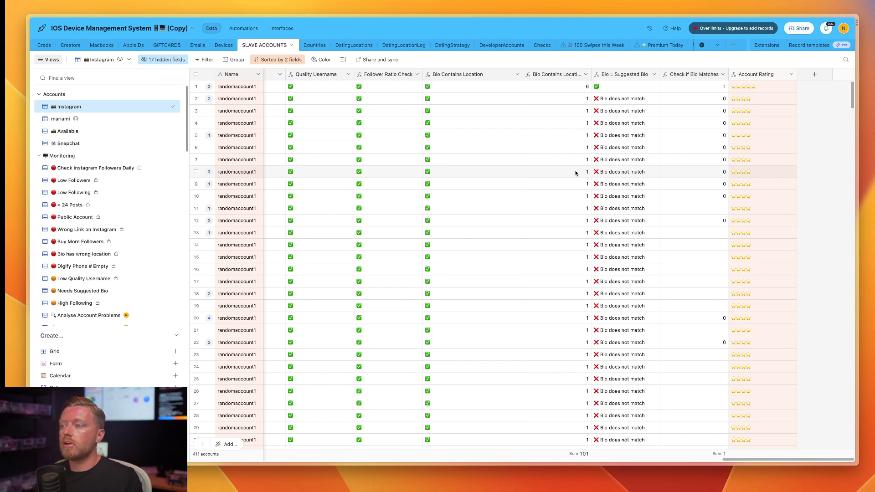
Review the account check columns and the Instagram view's list of shown and hidden fields, leaving field visibility as it is.
scroll(575, 172, "left", 10)
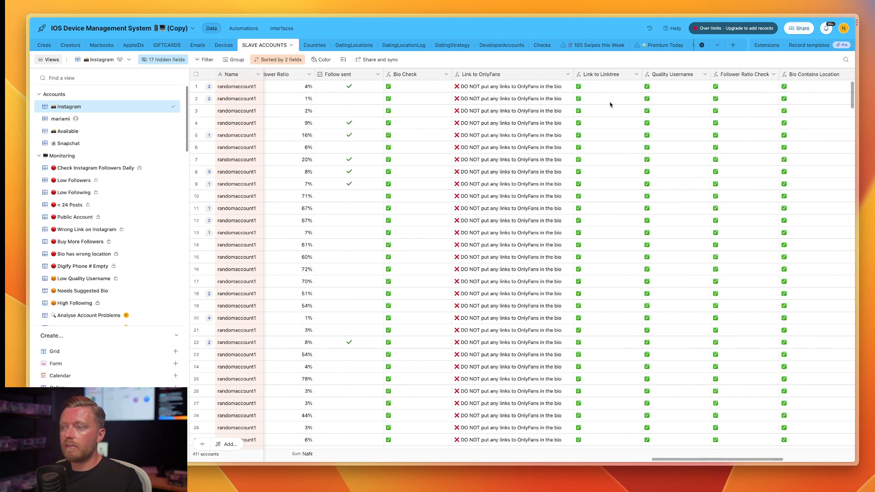
scroll(504, 139, "left", 6)
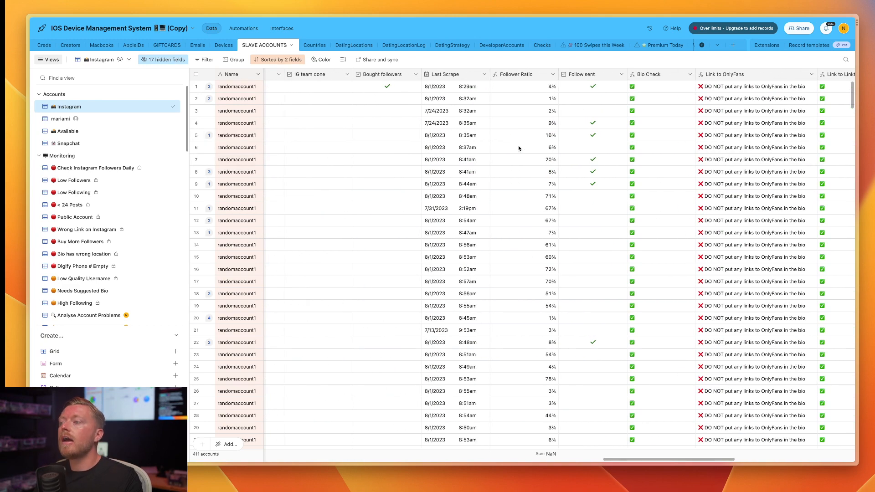
scroll(519, 149, "left", 5)
scroll(519, 148, "right", 15)
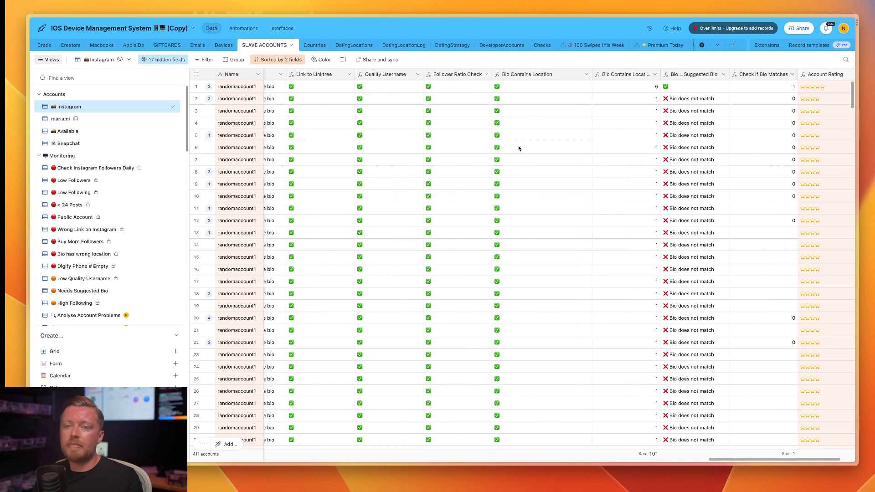
scroll(518, 148, "right", 3)
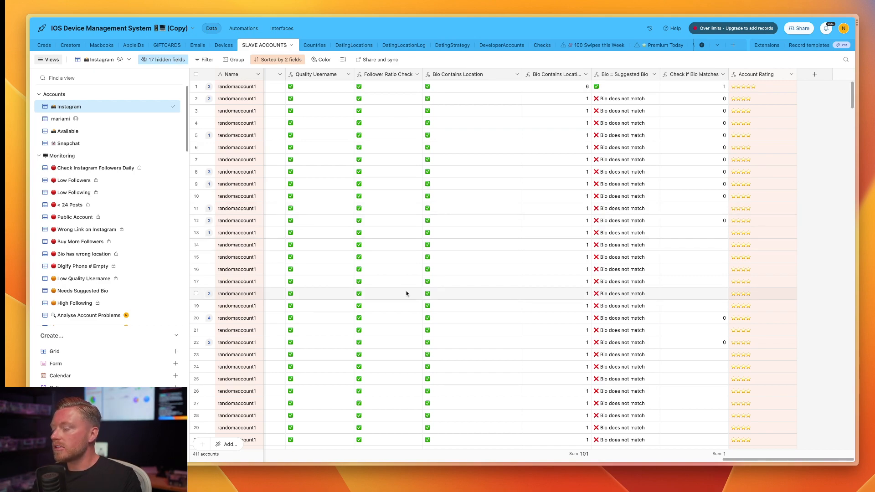
scroll(407, 294, "left", 10)
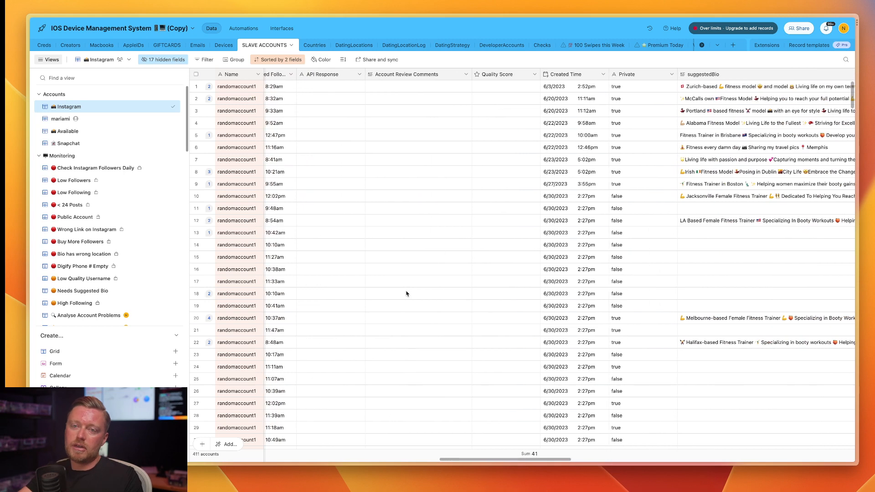
left_click(181, 60)
scroll(218, 254, "down", 10)
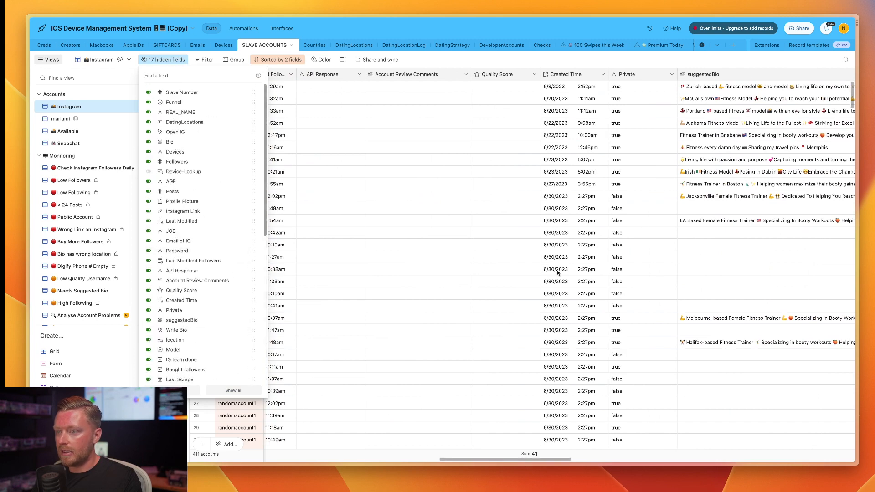
left_click(547, 283)
Examine the list of Monitoring views alongside the account check columns, comparing the red critical views with the orange issue views.
scroll(546, 284, "right", 15)
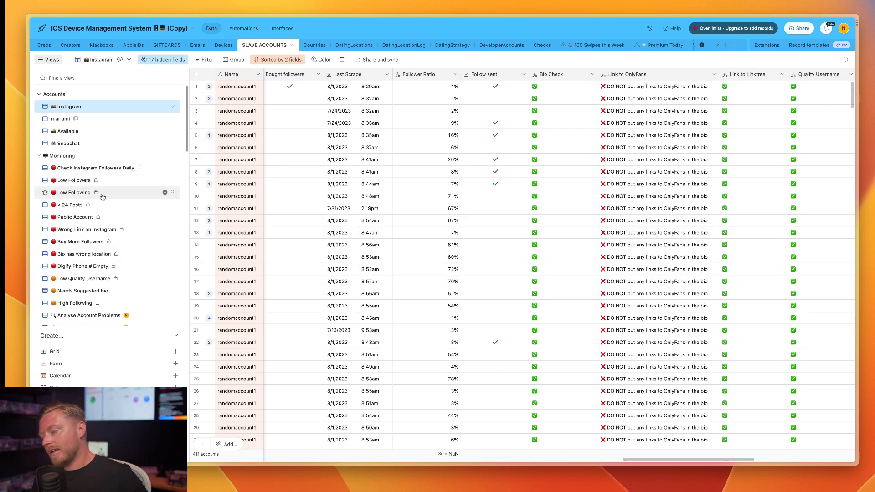
mouse_move(102, 197)
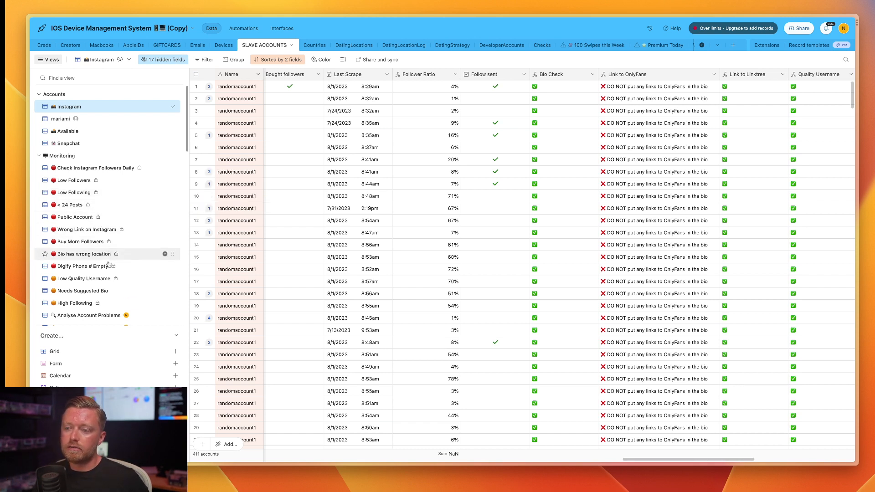
mouse_move(118, 174)
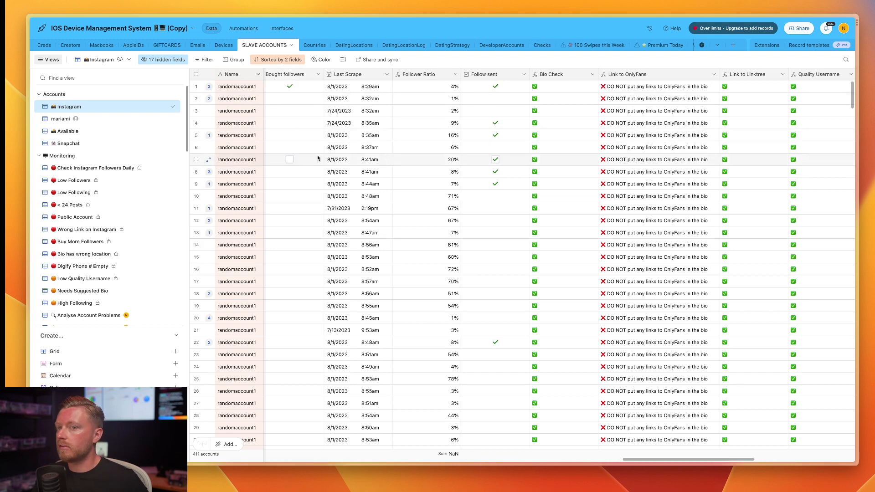
scroll(317, 158, "left", 2)
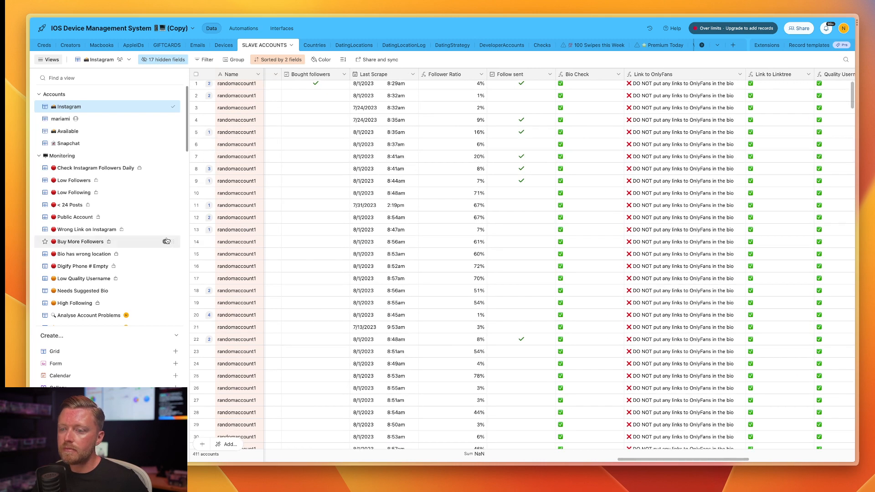
scroll(165, 238, "down", 3)
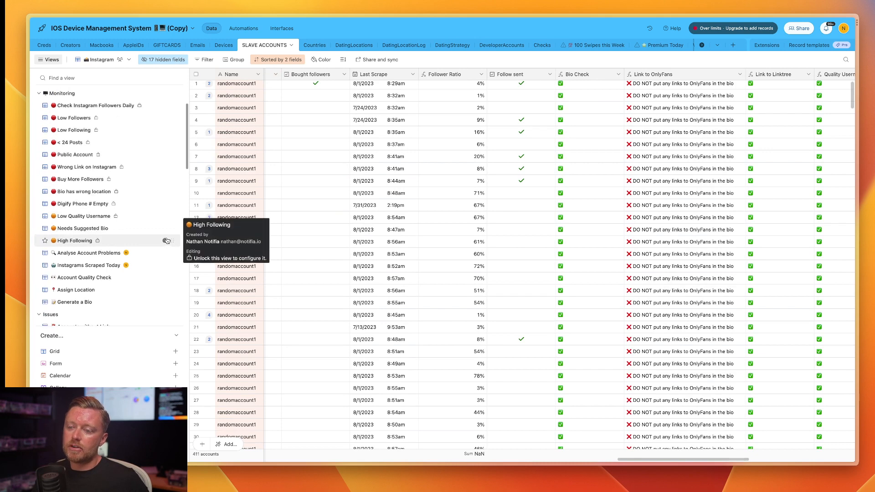
scroll(167, 241, "up", 3)
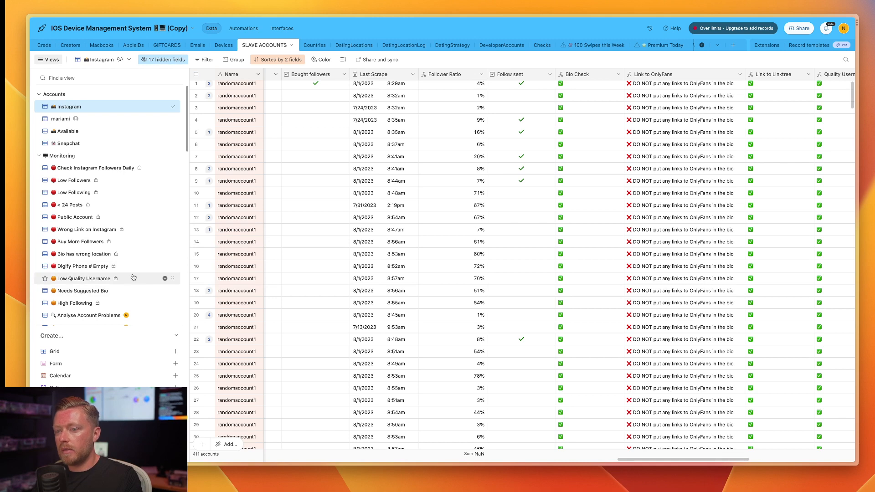
scroll(132, 267, "down", 1)
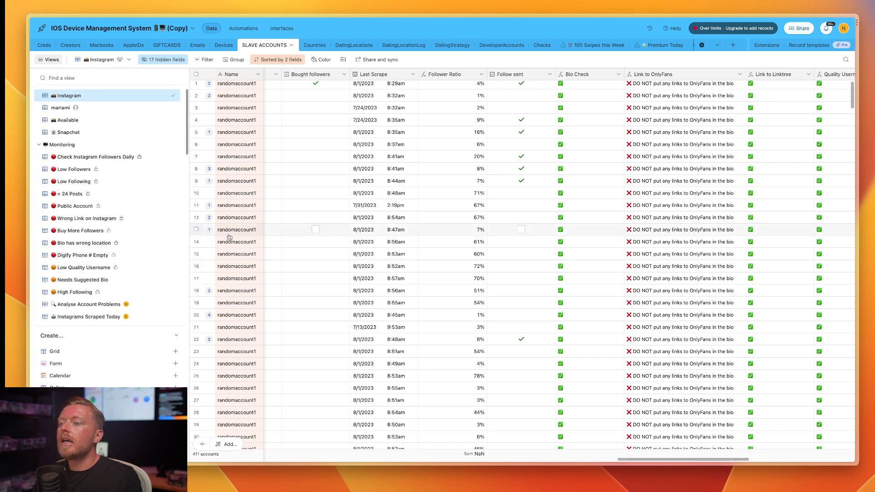
scroll(649, 236, "right", 10)
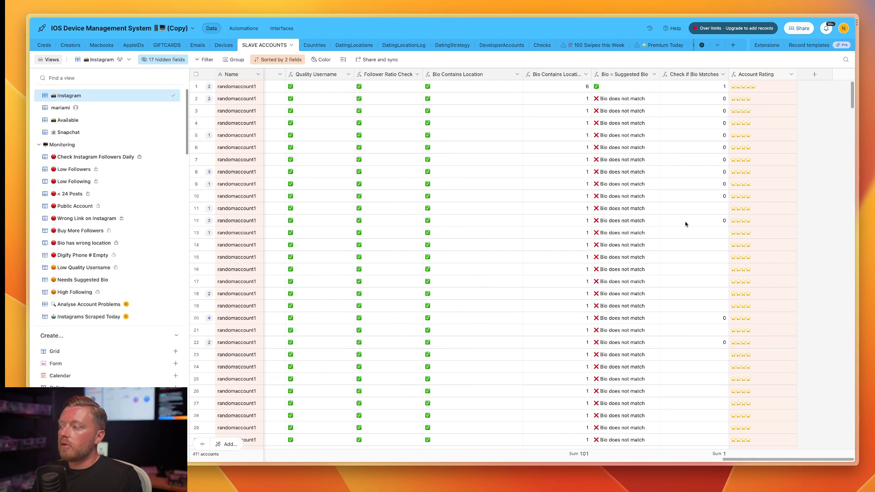
scroll(683, 221, "left", 5)
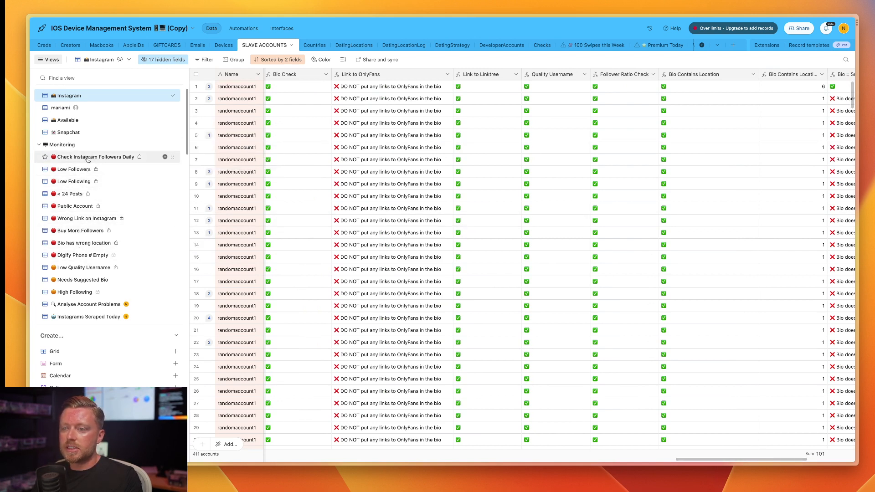
mouse_move(53, 158)
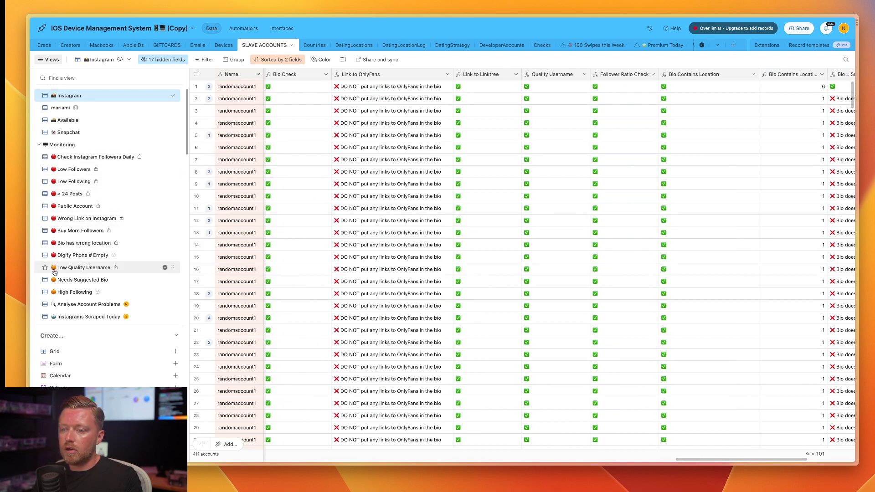
mouse_move(54, 272)
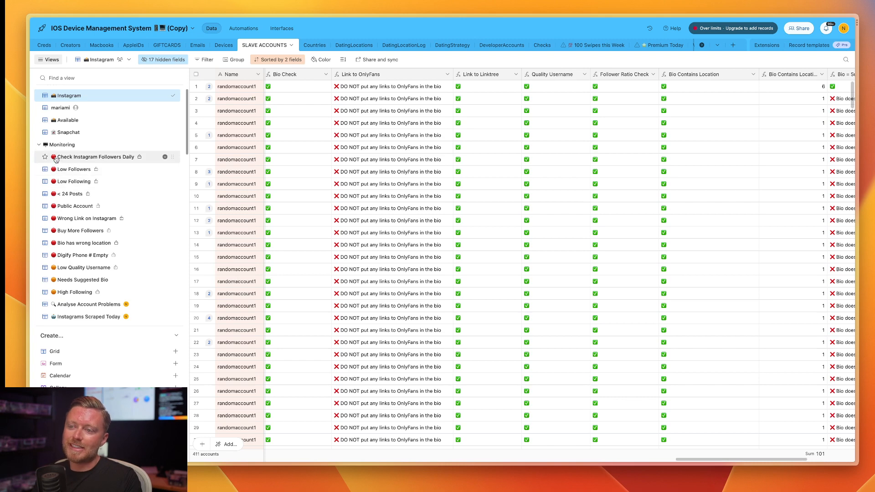
Open the Check Instagram Followers Daily view and examine its accounts, along with the names of the other Monitoring views.
left_click(79, 162)
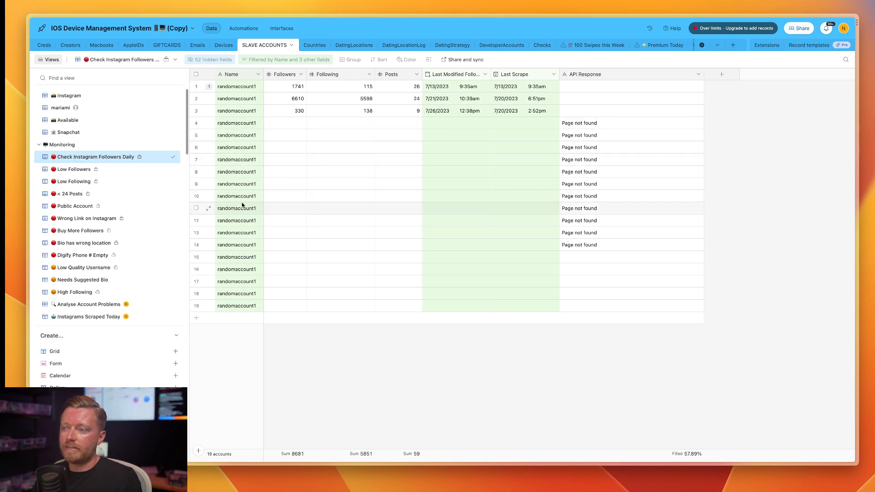
left_click_drag(239, 306, 256, 87)
left_click(283, 125)
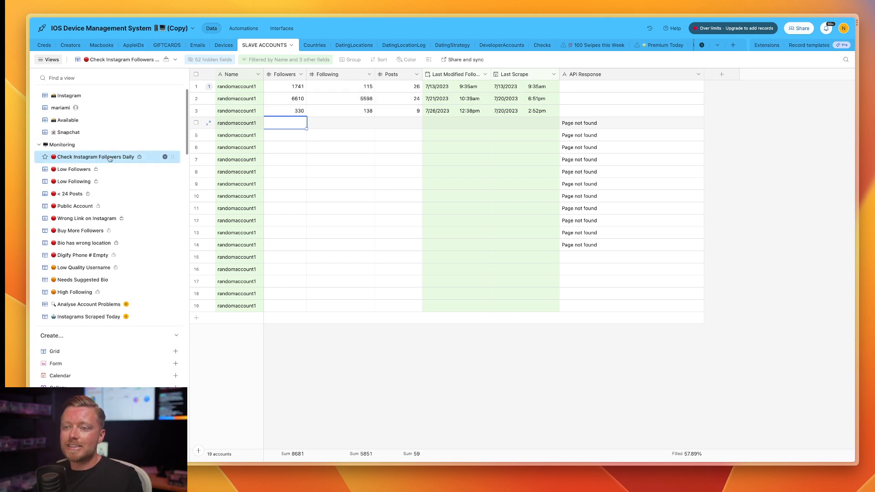
mouse_move(120, 160)
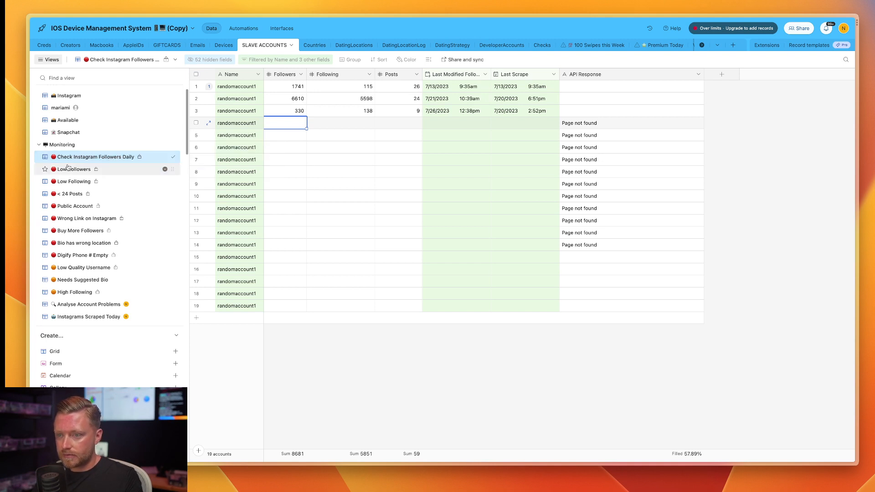
mouse_move(78, 172)
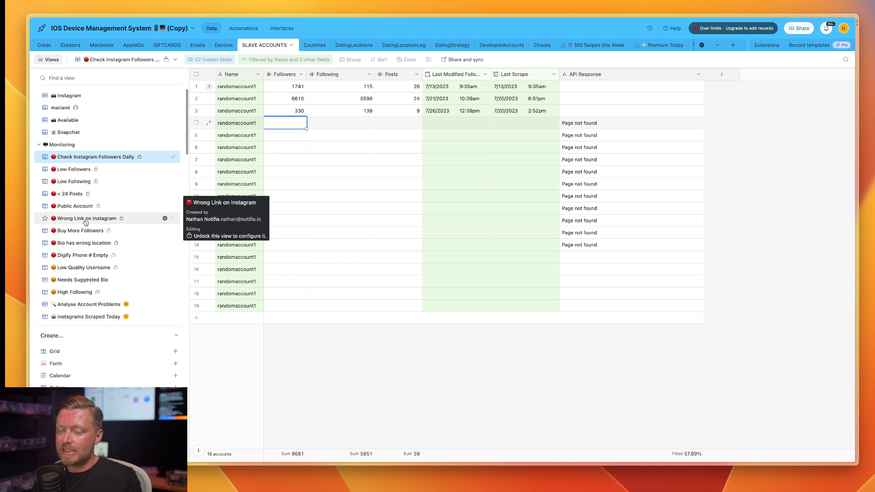
scroll(84, 228, "down", 3)
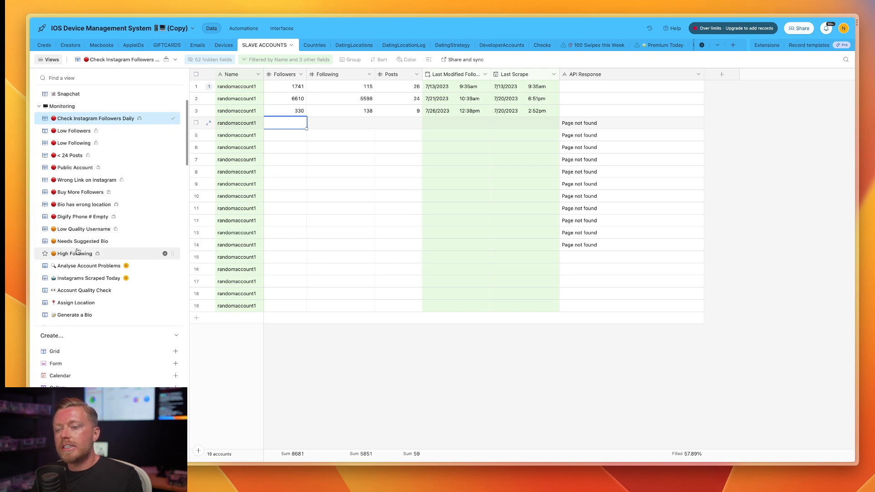
scroll(75, 255, "up", 2)
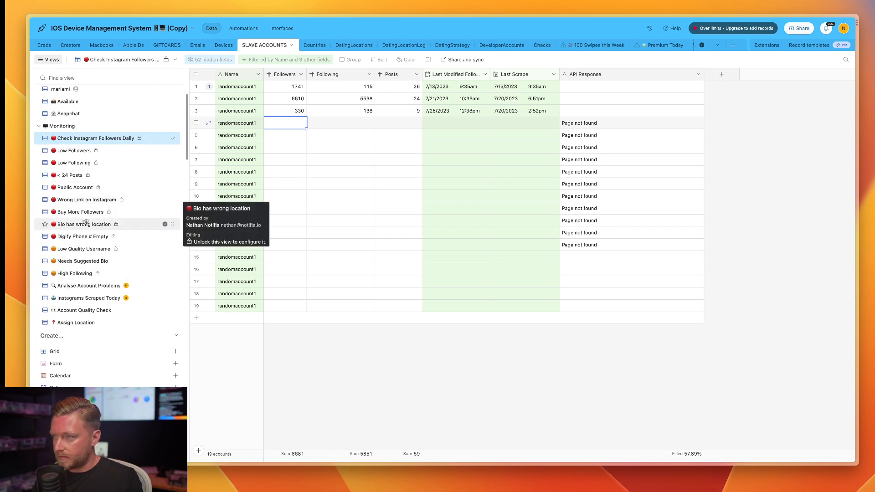
Switch to the base's interfaces and open the Instagram Monitoring page of the Monitoring interface.
left_click(280, 29)
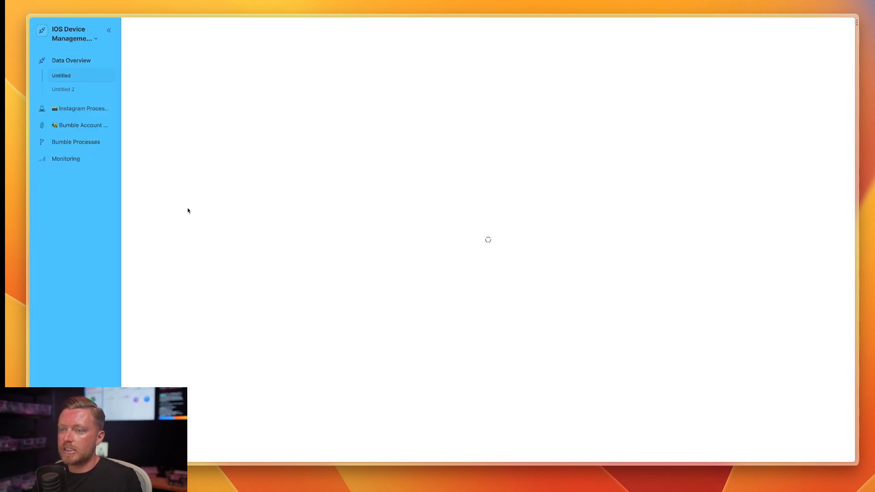
left_click(72, 158)
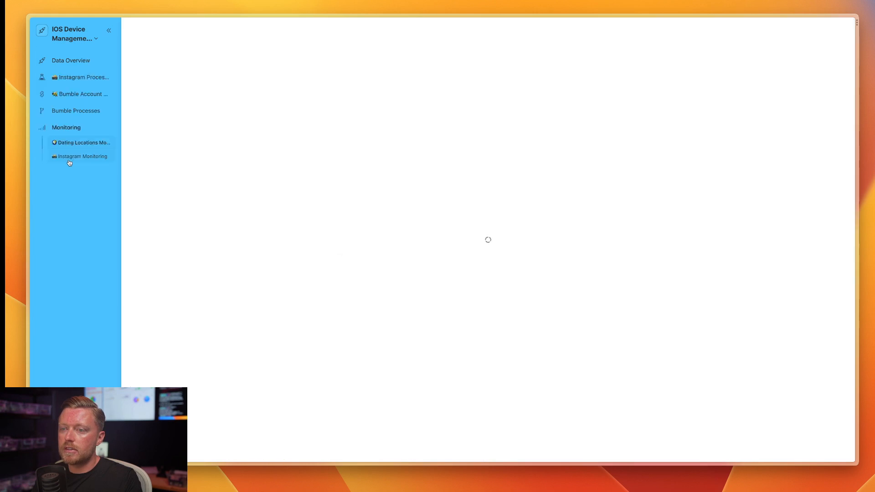
left_click(75, 158)
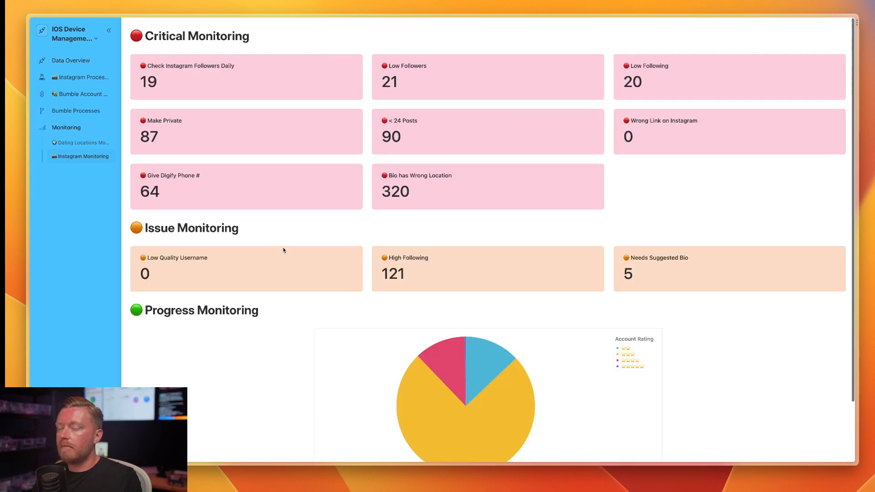
Put the Instagram Monitoring page into edit mode and open the view choices for copying record settings to the Check Instagram Followers number element.
left_click(94, 40)
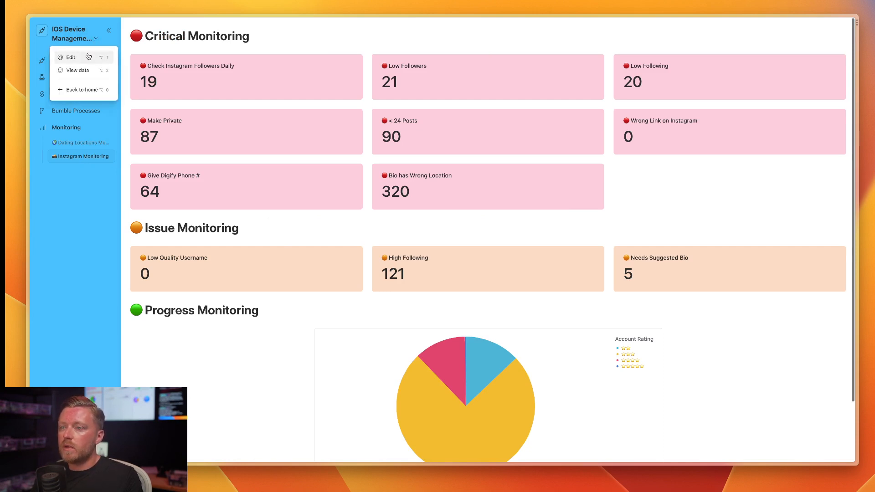
left_click(88, 57)
left_click(199, 120)
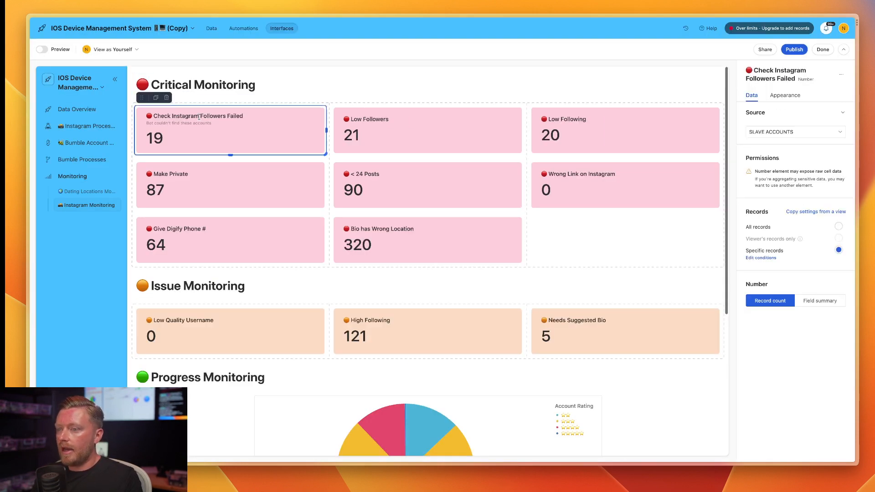
left_click(817, 211)
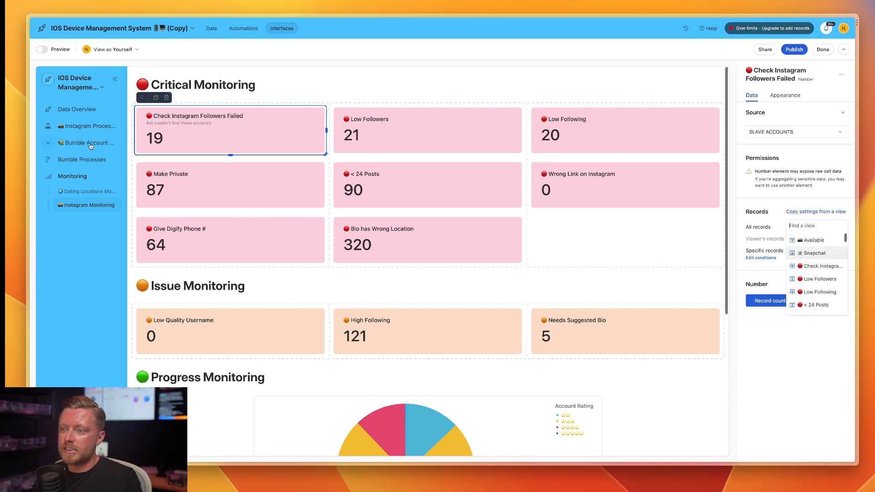
Close the view choices without copying any settings and publish the Monitoring interface.
left_click(302, 65)
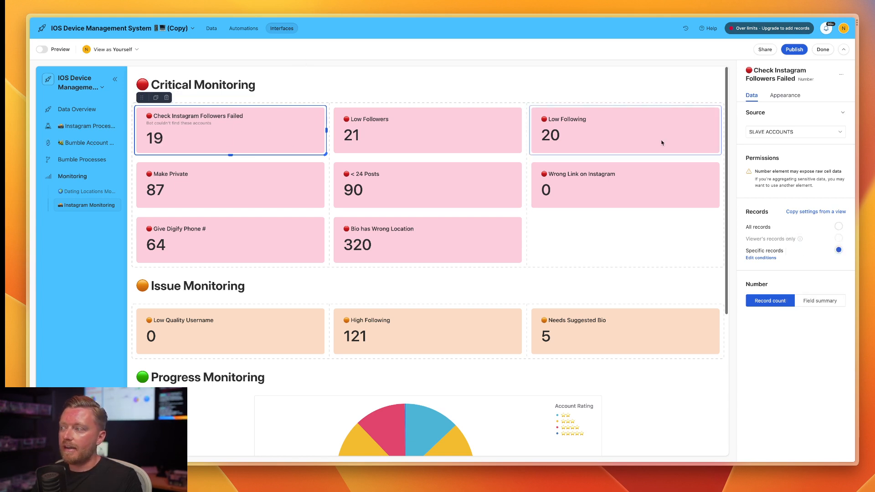
left_click(794, 49)
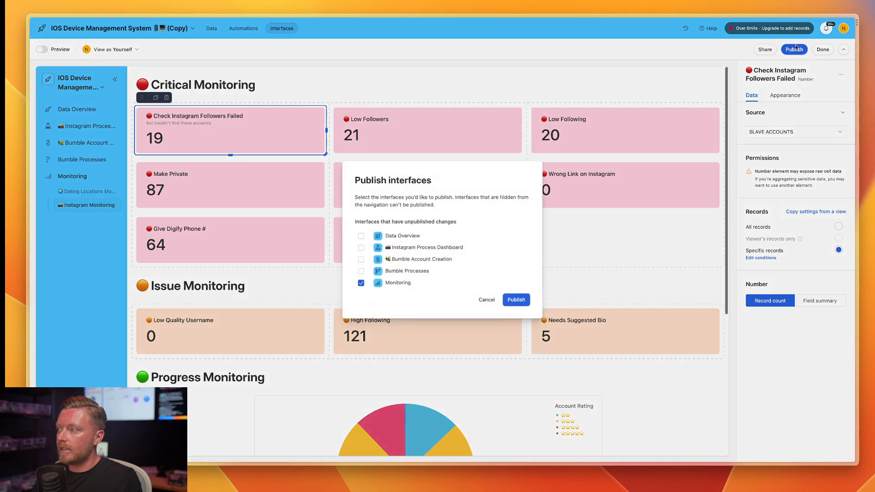
left_click(525, 299)
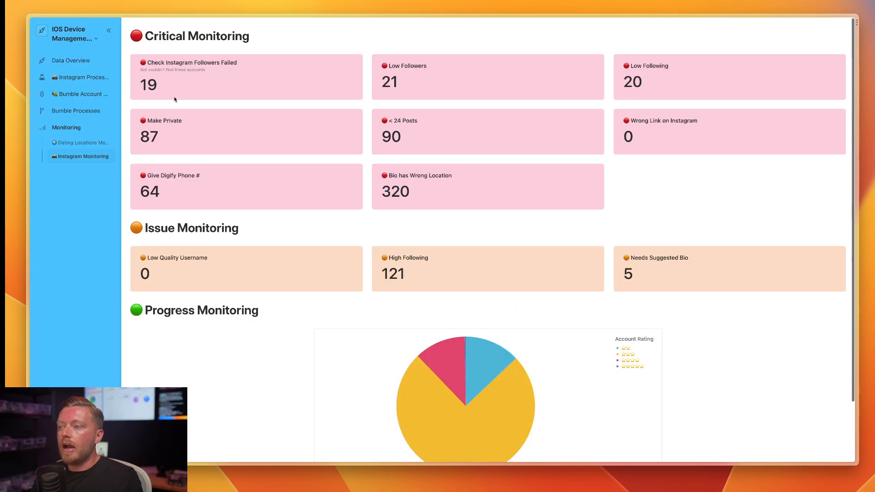
Examine the Critical Monitoring numbers, including Check Instagram Followers Failed, Low Followers, Low Following, Wrong Link on Instagram and Bio has Wrong Location.
left_click_drag(194, 62, 237, 62)
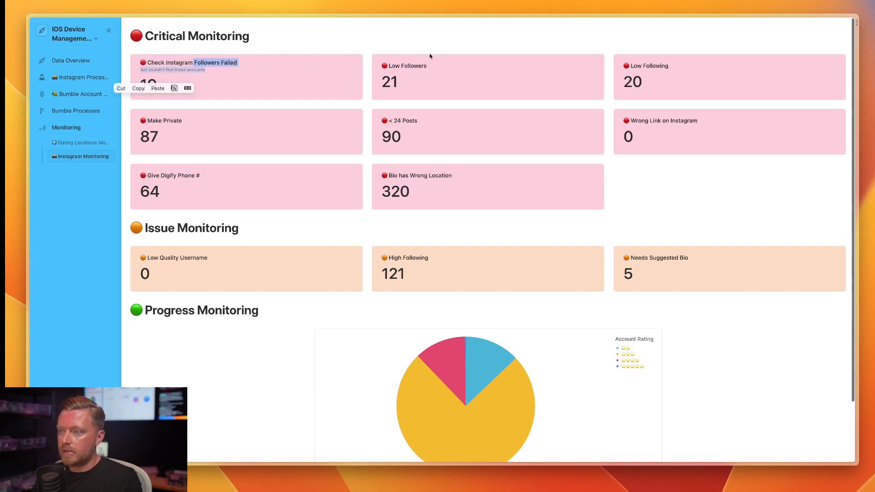
left_click_drag(421, 70, 395, 65)
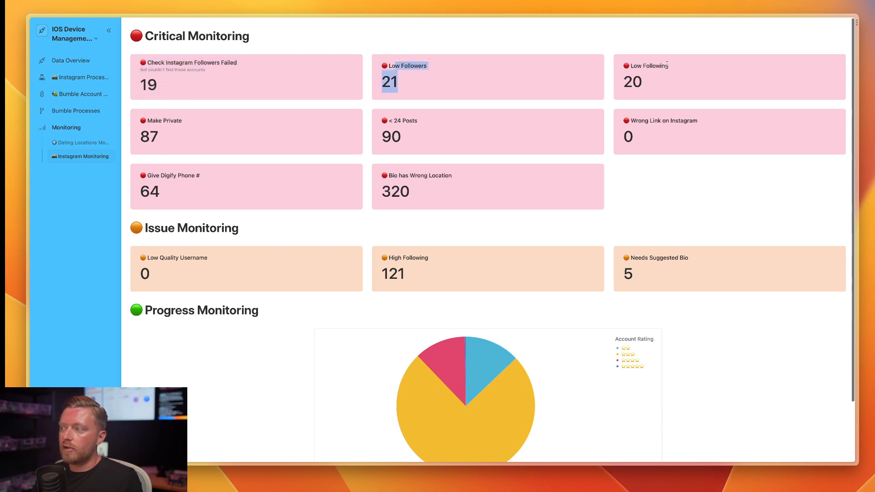
left_click_drag(667, 65, 629, 66)
left_click(644, 144)
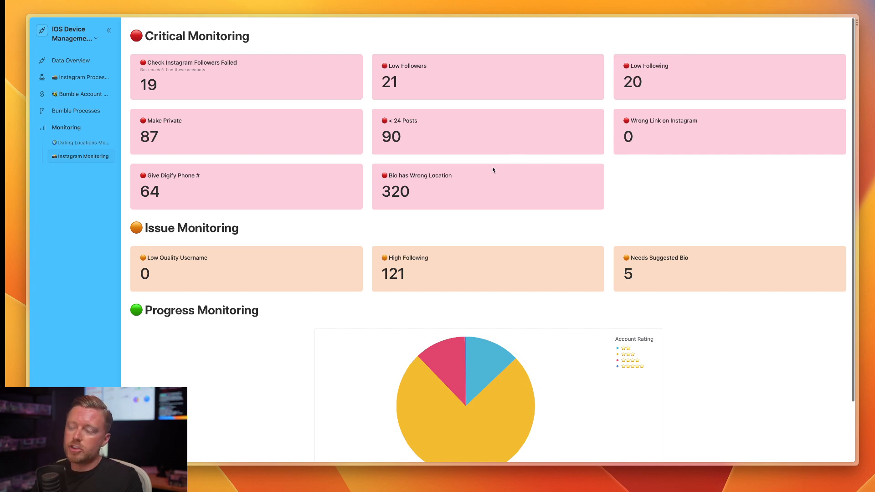
left_click_drag(640, 142, 623, 138)
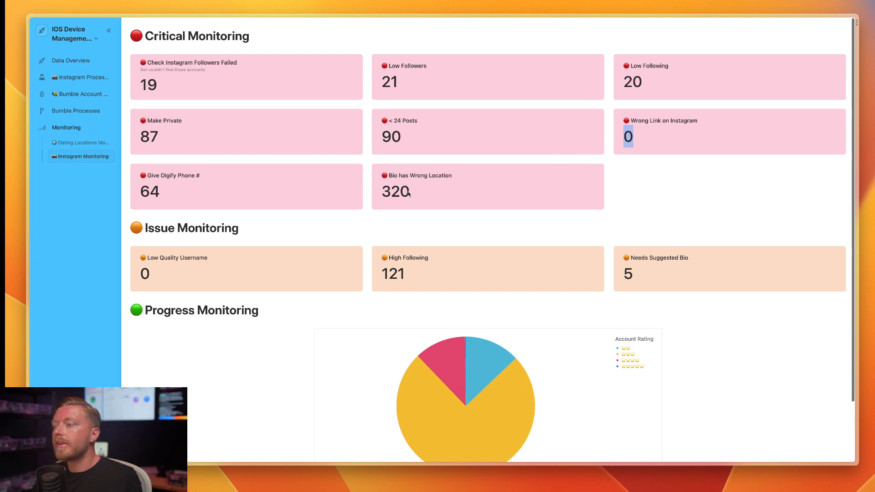
left_click_drag(418, 197, 392, 193)
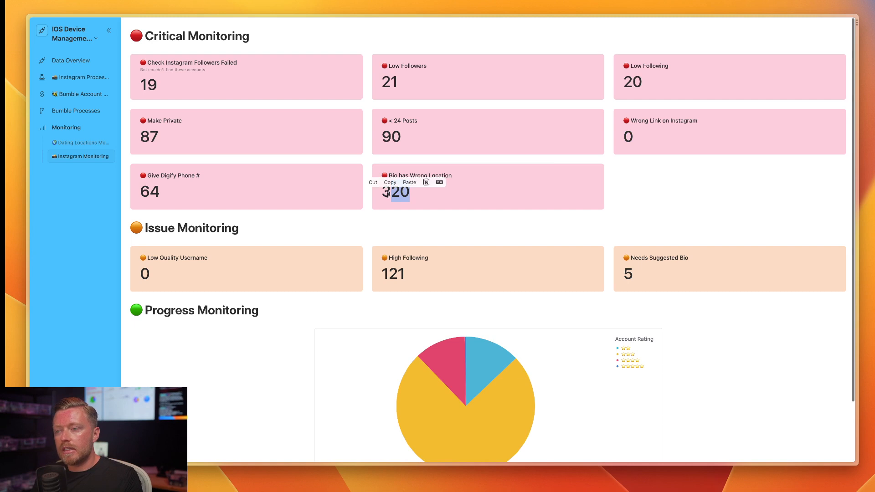
left_click(389, 197)
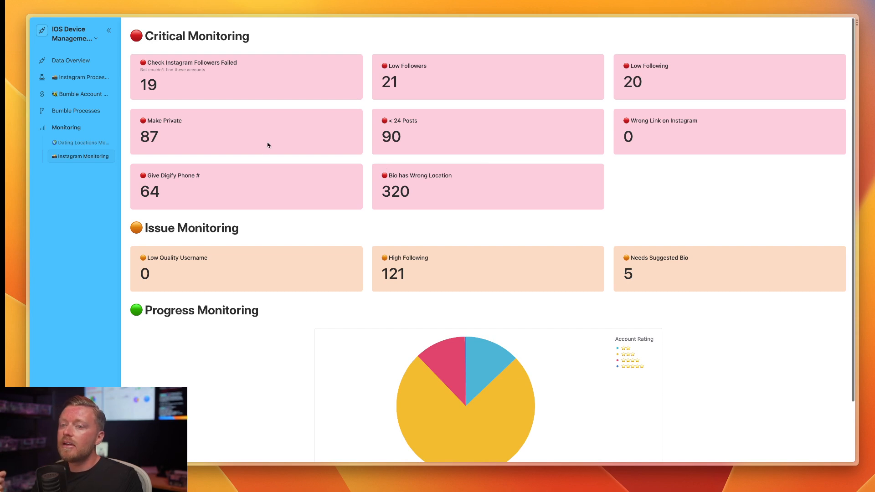
Open the Instagram Process Dashboard's Low Followers page in edit mode and check the view choices for its account list's record settings.
left_click(42, 80)
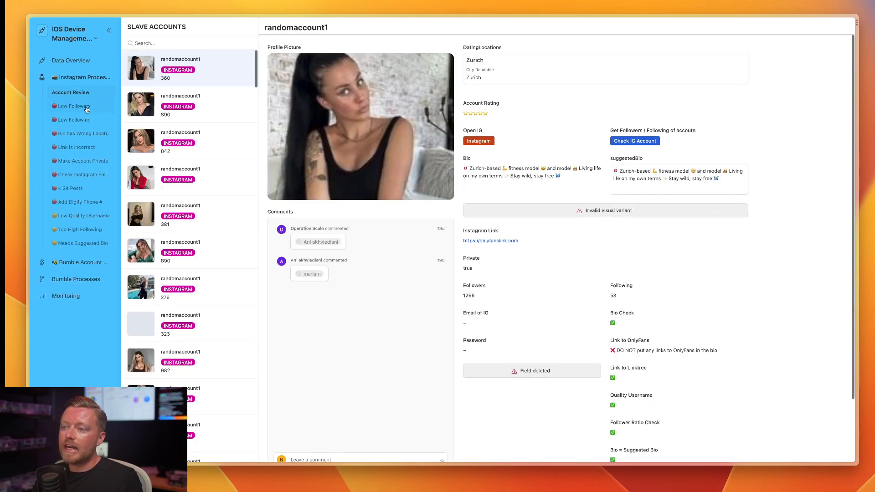
left_click(75, 106)
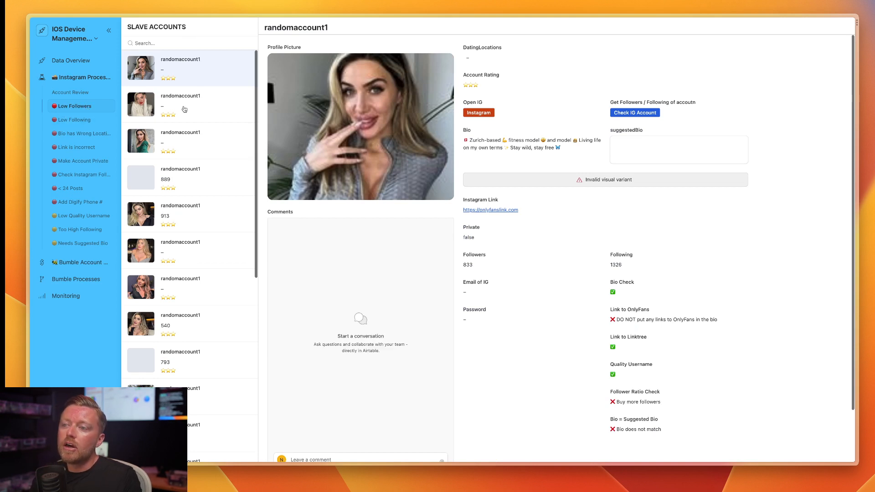
left_click(93, 39)
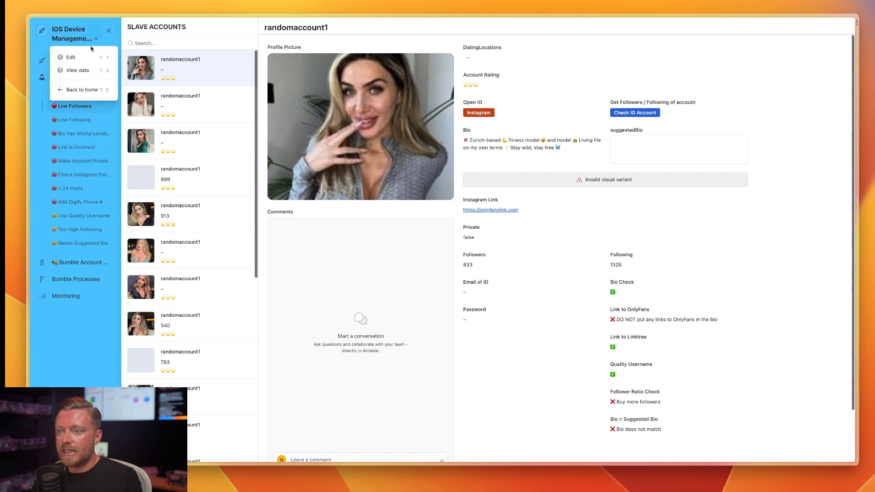
left_click(90, 57)
left_click(199, 103)
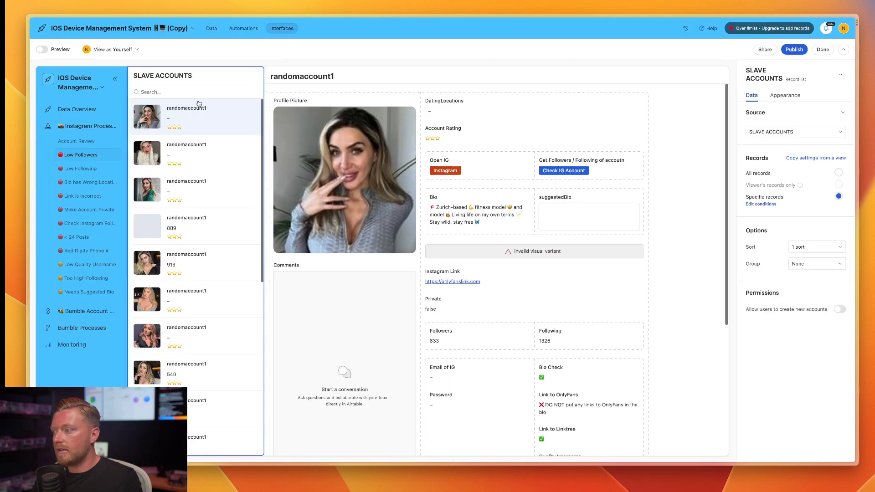
left_click(813, 158)
left_click(735, 209)
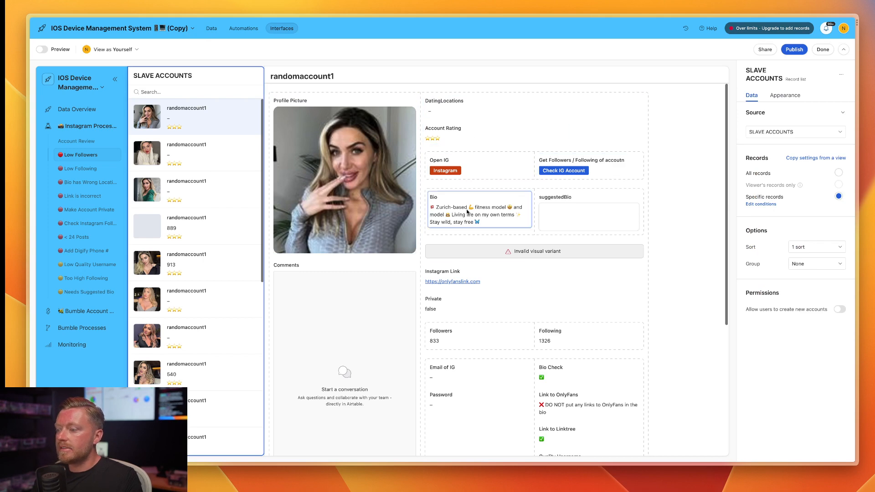
Review the first low-follower account's follower, following and check fields, and select the Check IG Account button field.
scroll(469, 270, "down", 1)
scroll(470, 272, "down", 3)
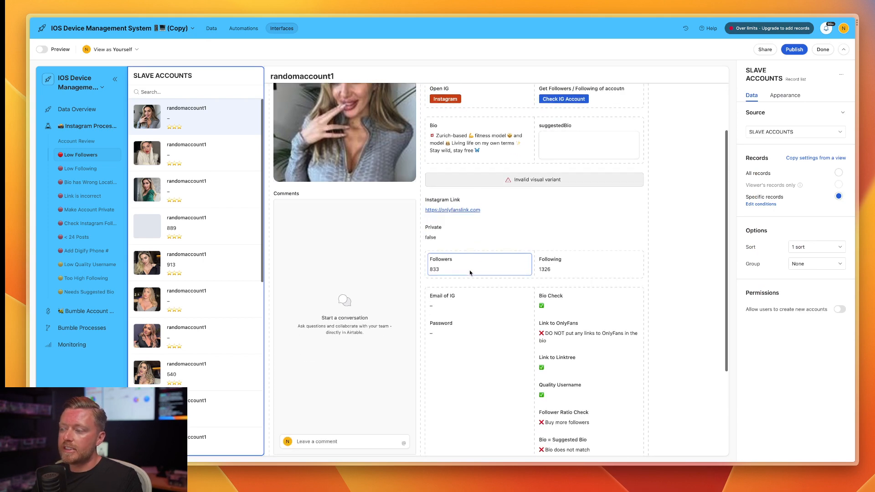
scroll(470, 272, "up", 3)
scroll(470, 274, "down", 8)
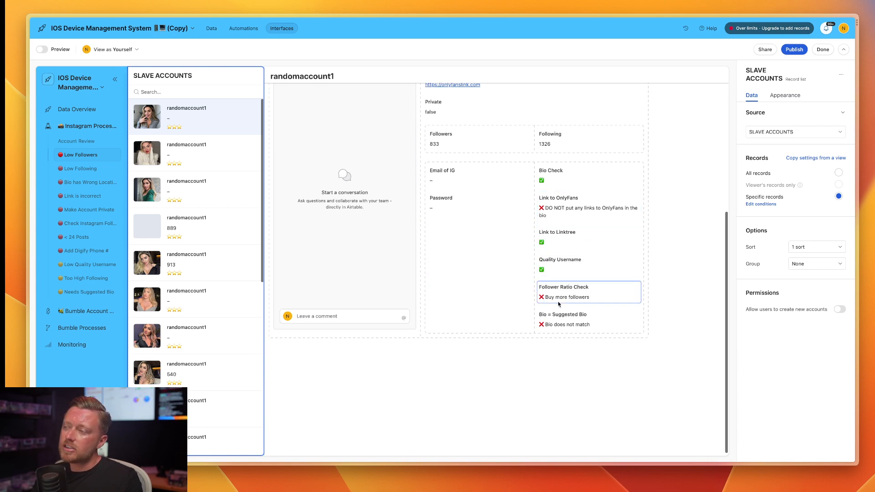
scroll(559, 302, "up", 8)
scroll(559, 304, "up", 2)
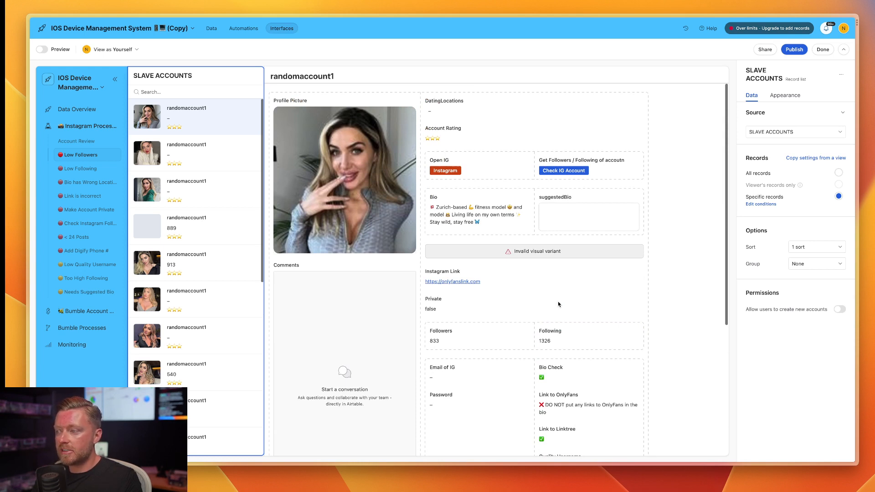
left_click(564, 174)
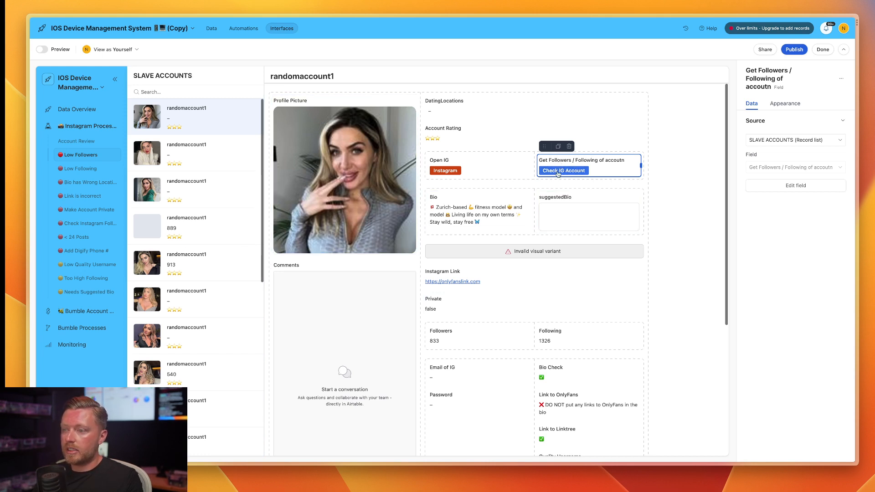
Compare the number elements on the Instagram Monitoring page with the matching pages of the Instagram Process Dashboard.
left_click(63, 346)
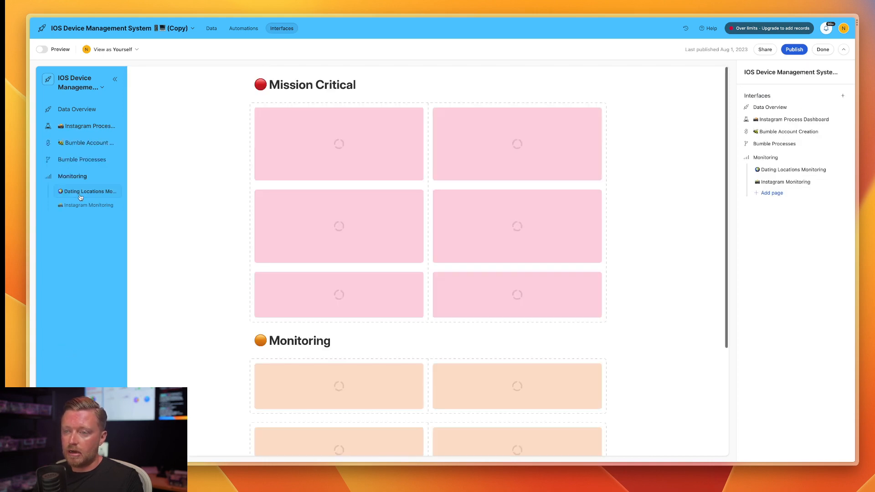
left_click(108, 204)
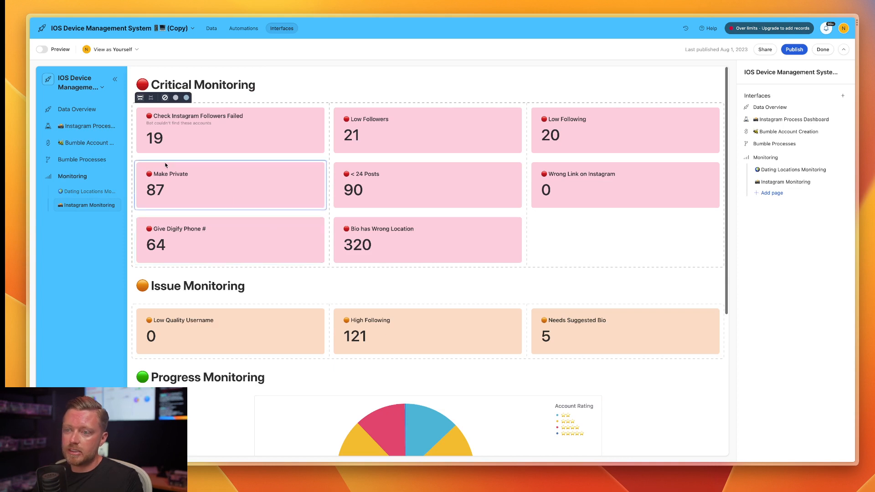
left_click(80, 128)
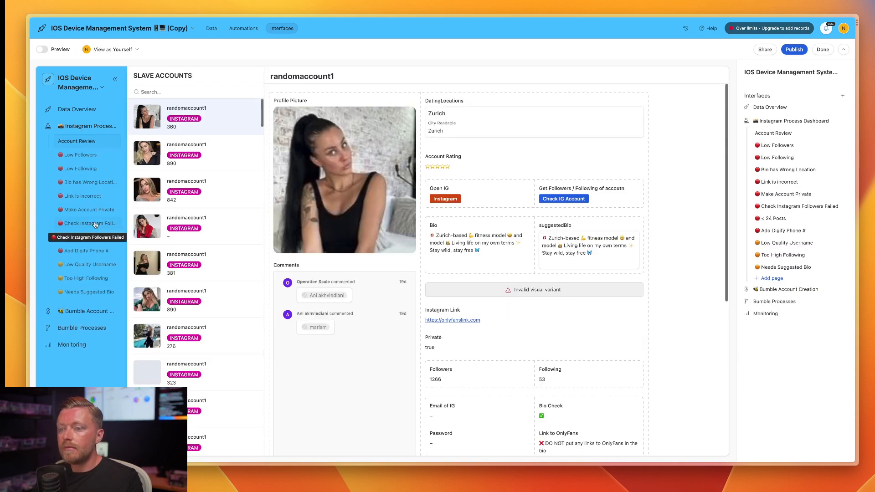
Open the Bio has Wrong Location page and examine its bio checklist, suggestedBio field permissions and account check fields.
left_click(105, 183)
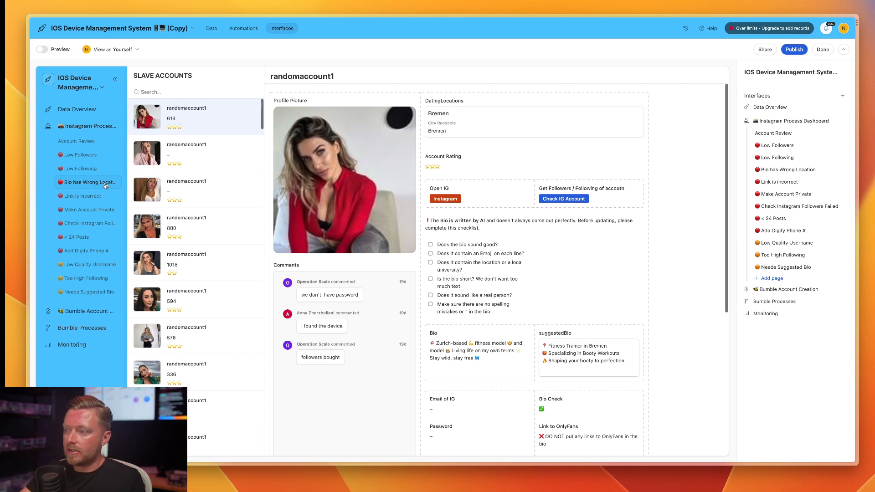
left_click(412, 170)
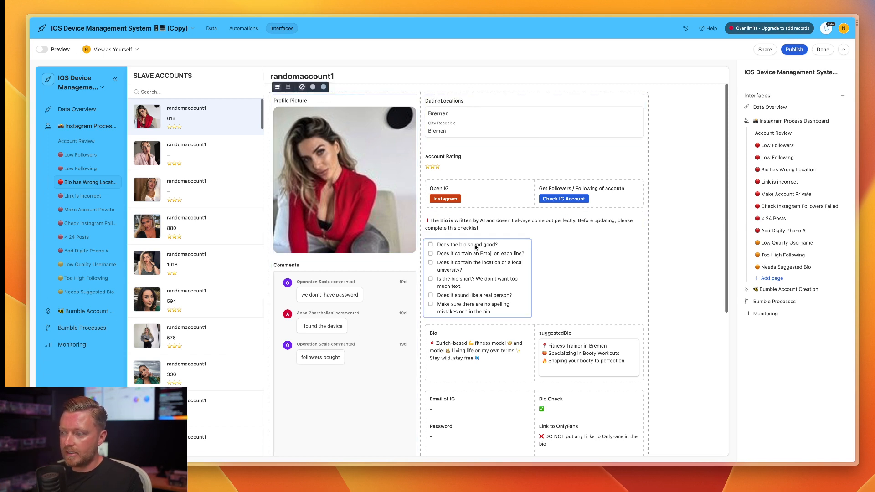
scroll(498, 236, "down", 2)
left_click(587, 319)
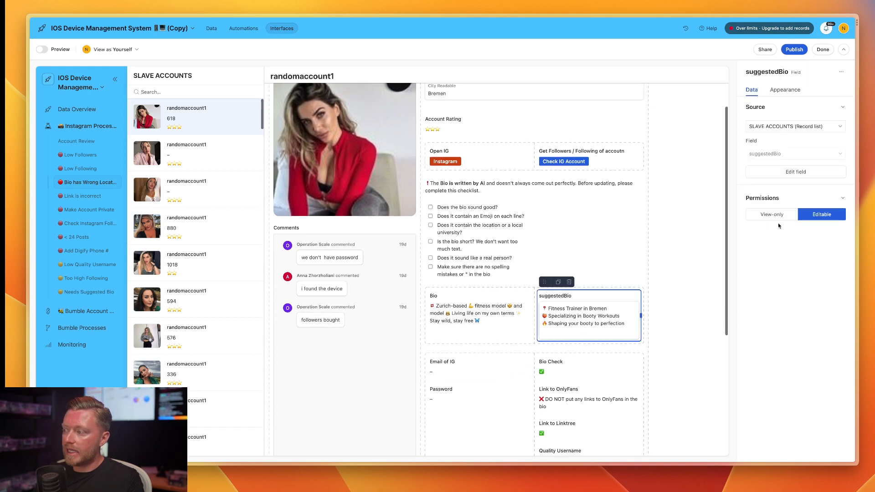
scroll(599, 316, "down", 2)
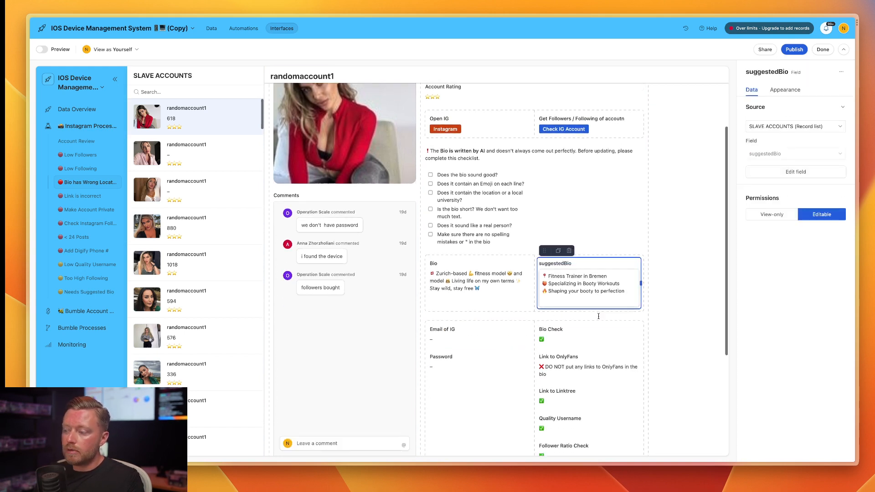
scroll(599, 319, "down", 5)
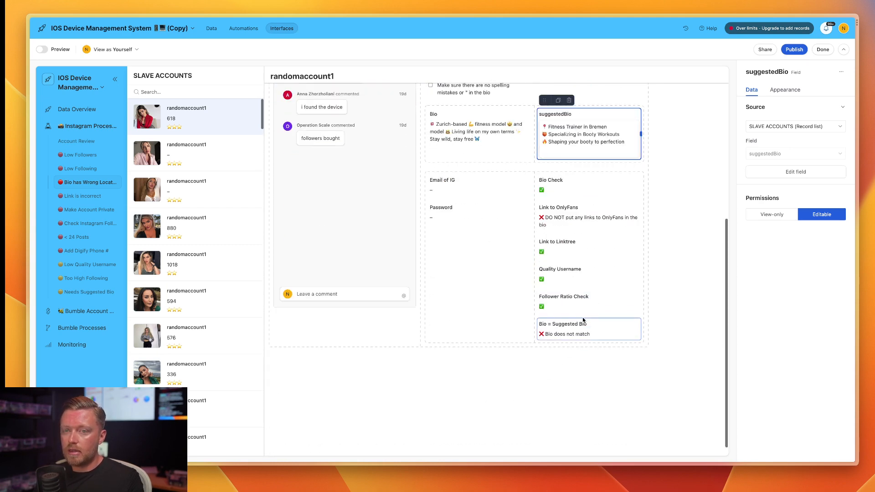
Inspect the view-only Bio field and the note about AI-written bios, comparing the checklist with the current and suggested bios.
scroll(583, 321, "up", 5)
left_click(471, 302)
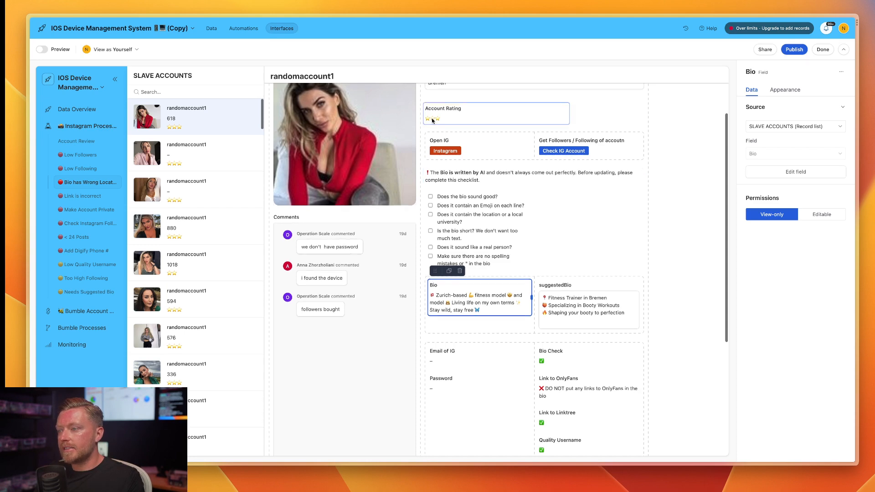
scroll(464, 177, "up", 2)
left_click(462, 230)
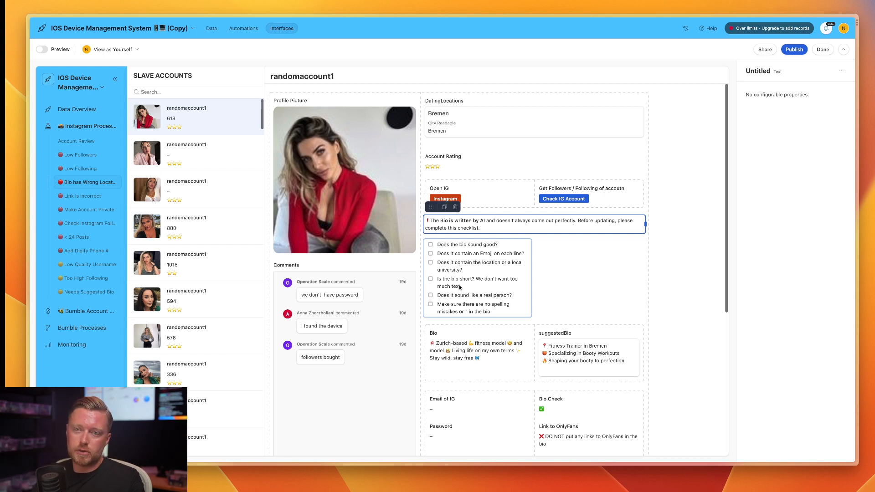
scroll(473, 302, "down", 2)
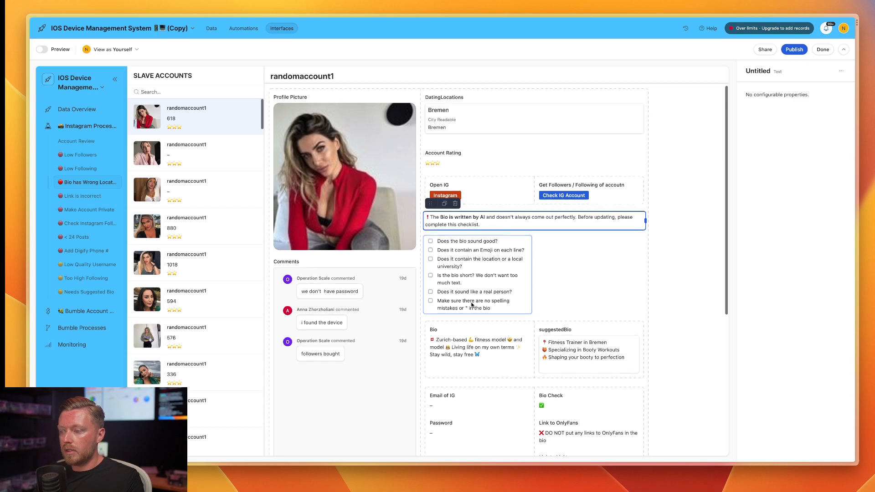
scroll(475, 261, "down", 4)
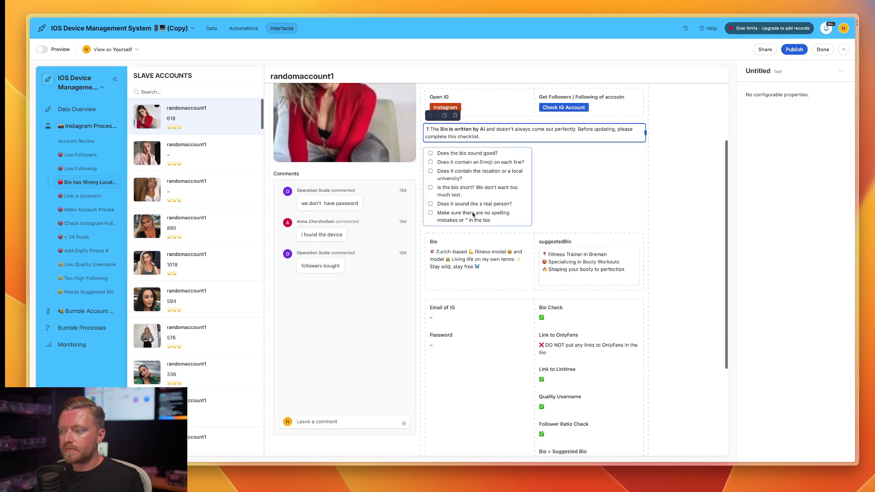
scroll(514, 248, "down", 1)
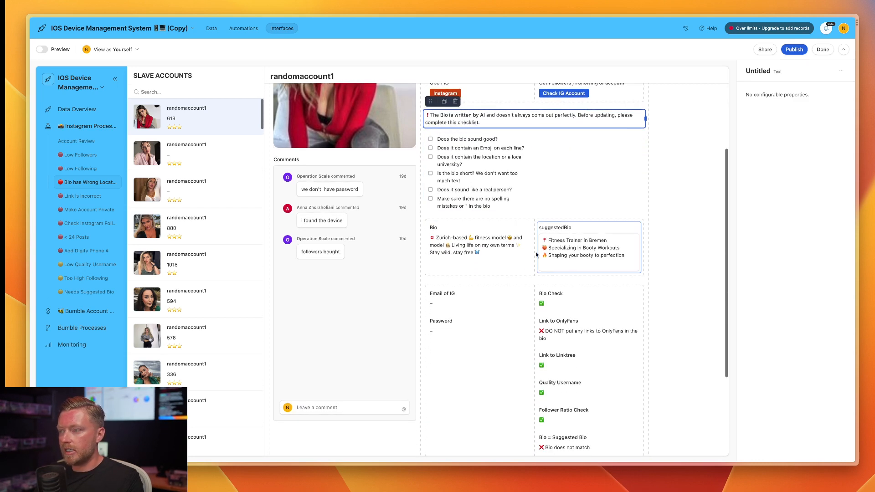
scroll(537, 254, "up", 4)
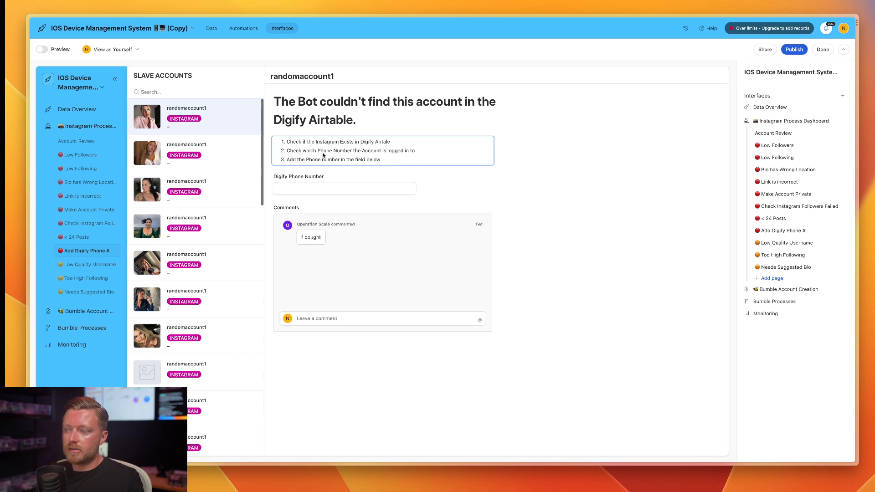
Try out a test Digify Phone Number on the first account of the Add Digify Phone # page and clear it again.
left_click(316, 197)
left_click(306, 190)
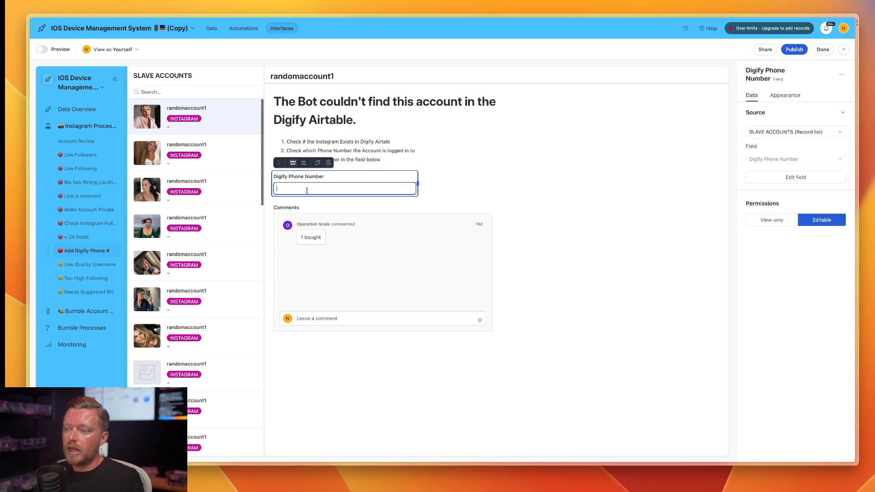
type("55")
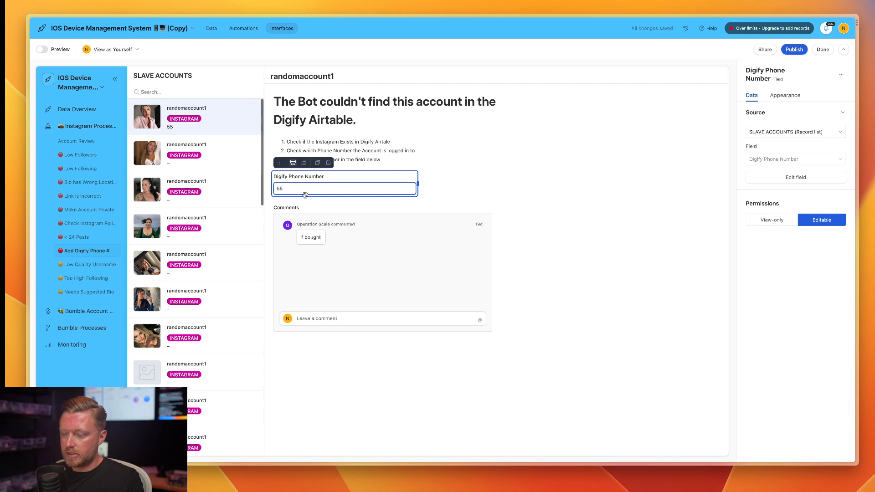
key("BackSpace")
key("BackSpace")
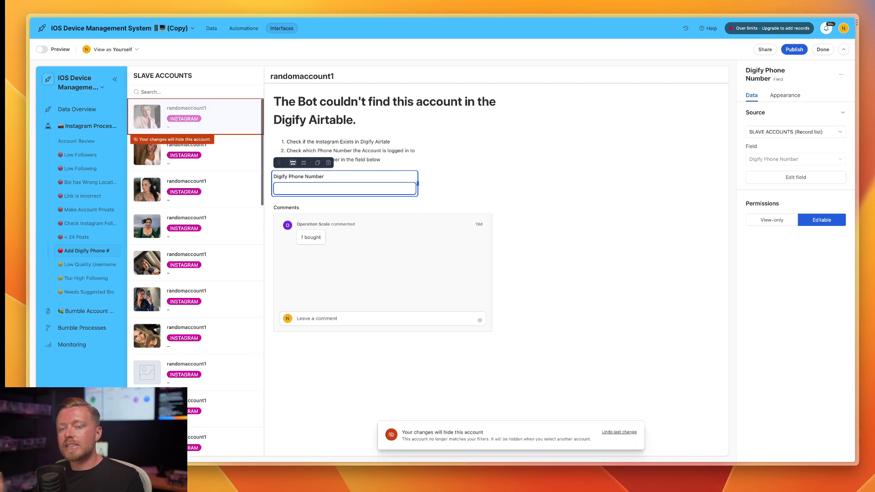
Check the SLAVE ACCOUNTS data table briefly and reopen the Instagram Monitoring page of the Monitoring interface.
left_click(209, 28)
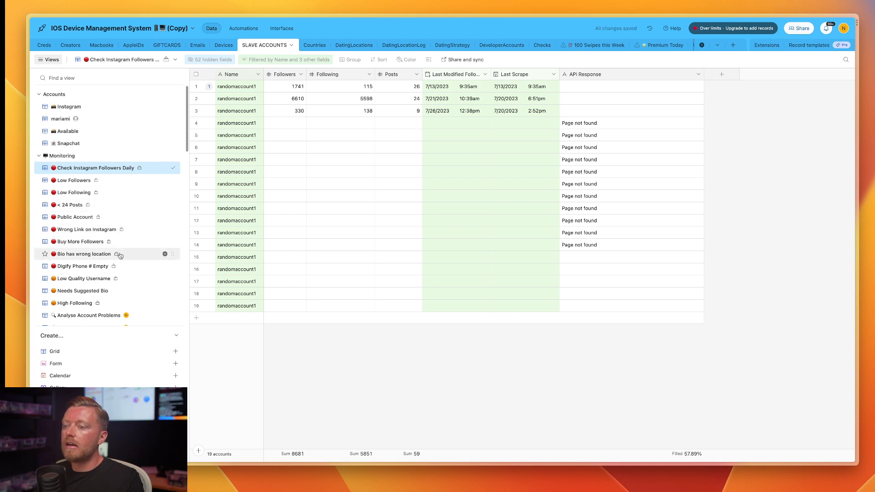
left_click(281, 28)
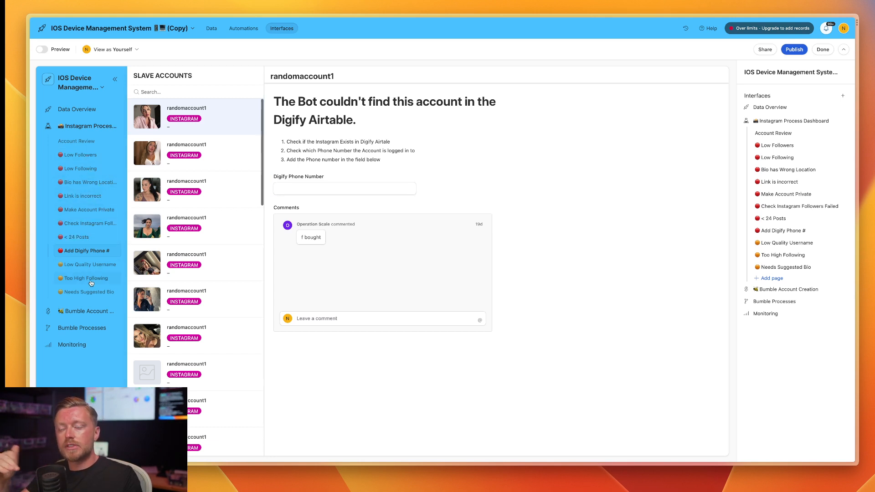
left_click(81, 350)
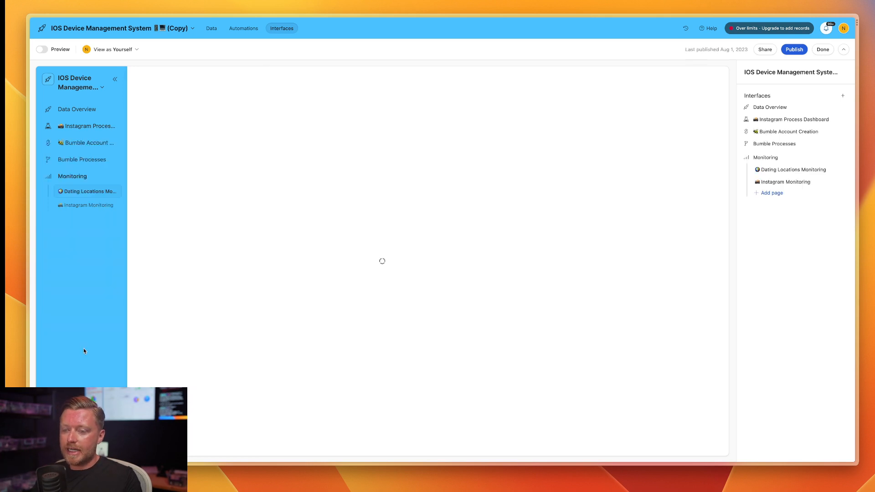
left_click(84, 206)
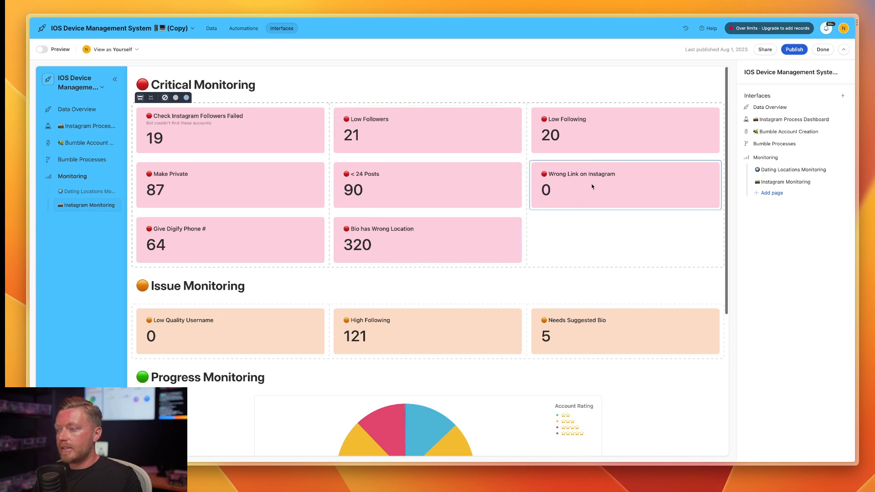
Look through the Bumble Account Creation and Bumble Processes interfaces and both pages of the Data Overview interface.
left_click(86, 144)
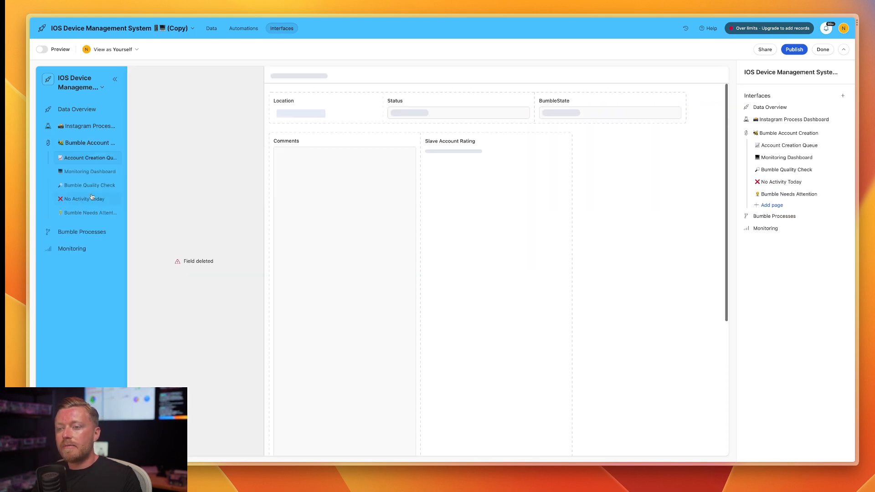
left_click(95, 231)
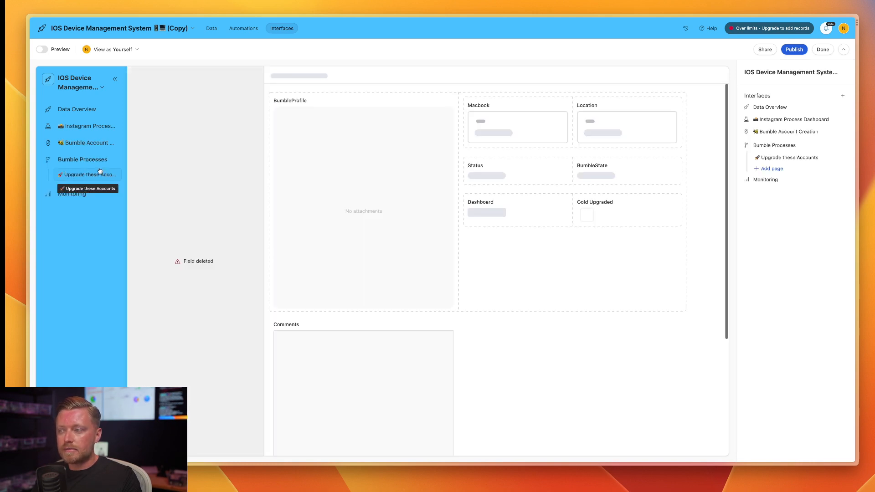
left_click(86, 109)
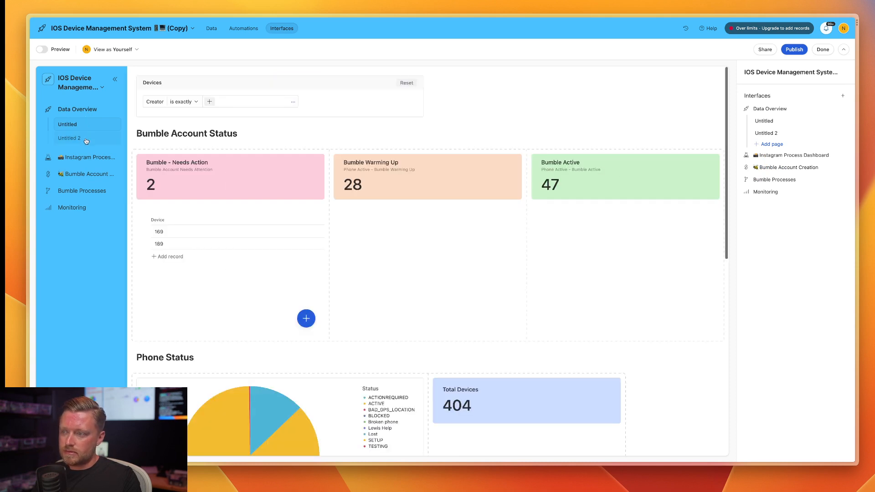
left_click(84, 138)
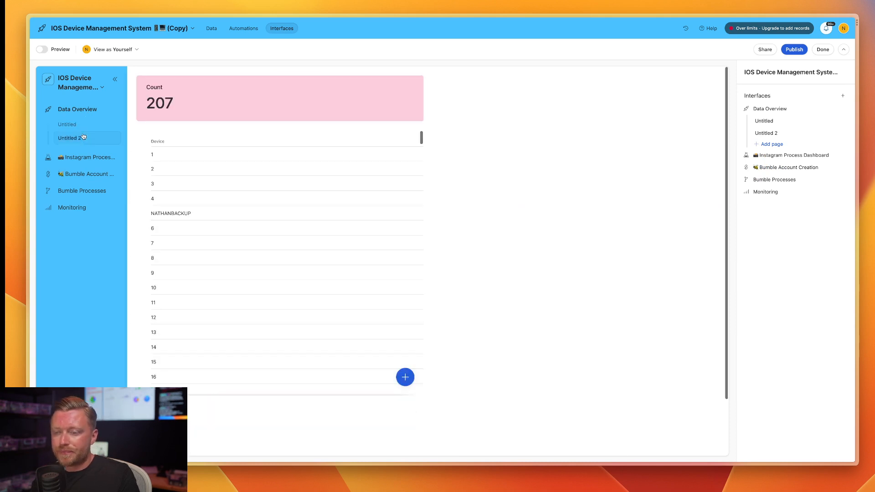
View the number elements and charts on the Monitoring Dashboard page of the Bumble Account Creation interface.
left_click(82, 174)
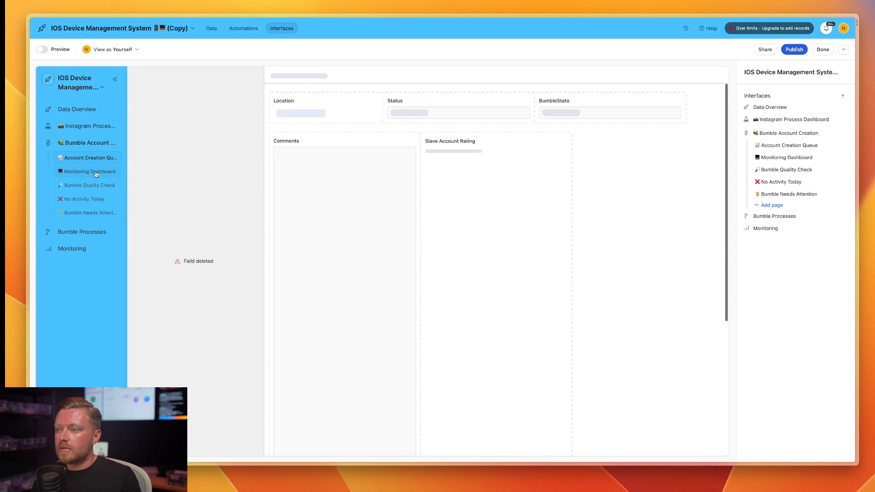
left_click(96, 174)
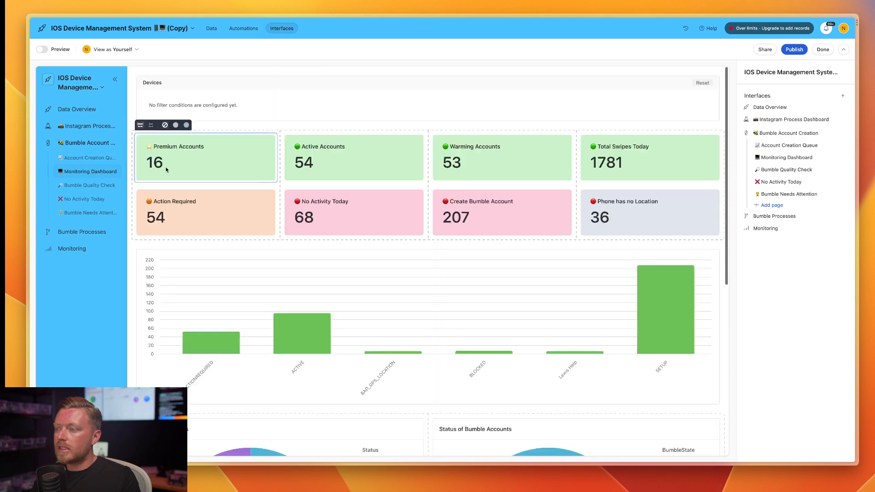
scroll(284, 214, "down", 2)
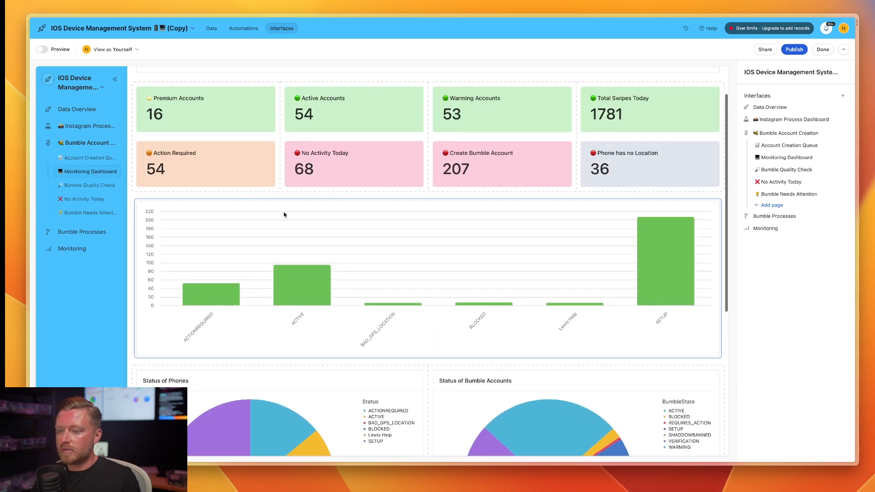
scroll(284, 214, "up", 2)
Open the Instagram Monitoring page and inspect the Account Rating pie chart and its settings under Progress Monitoring.
left_click(64, 245)
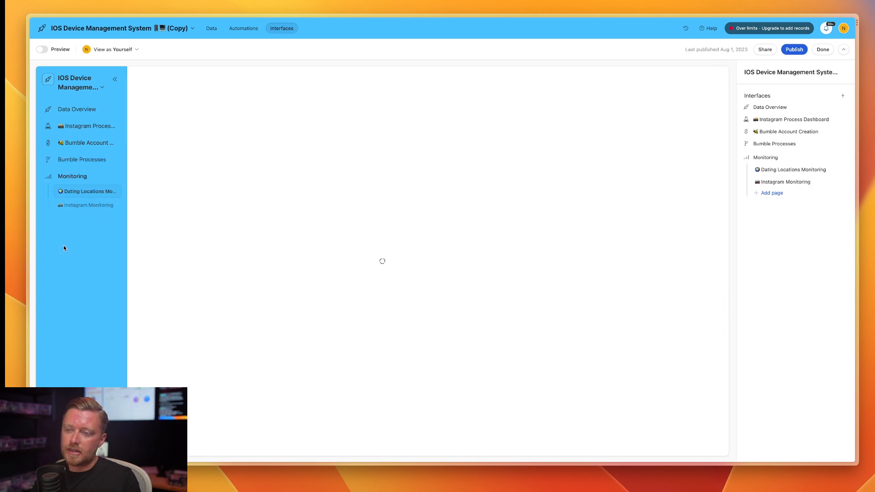
left_click(88, 205)
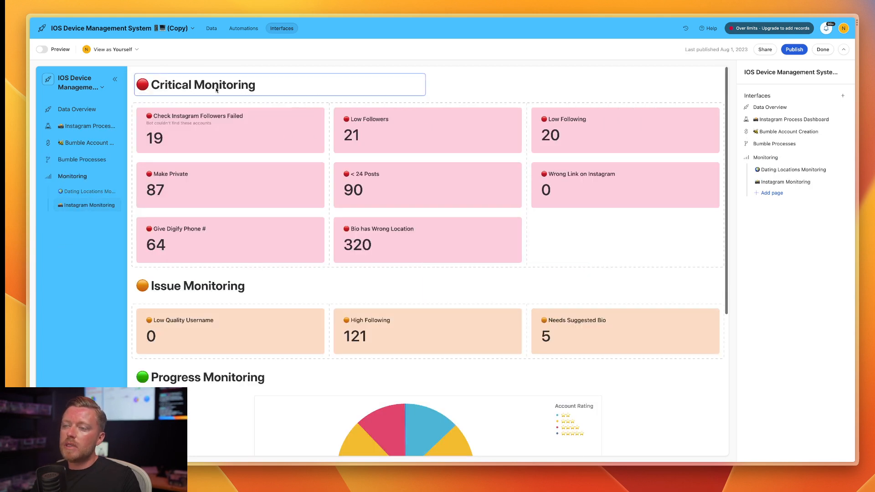
scroll(230, 227, "down", 4)
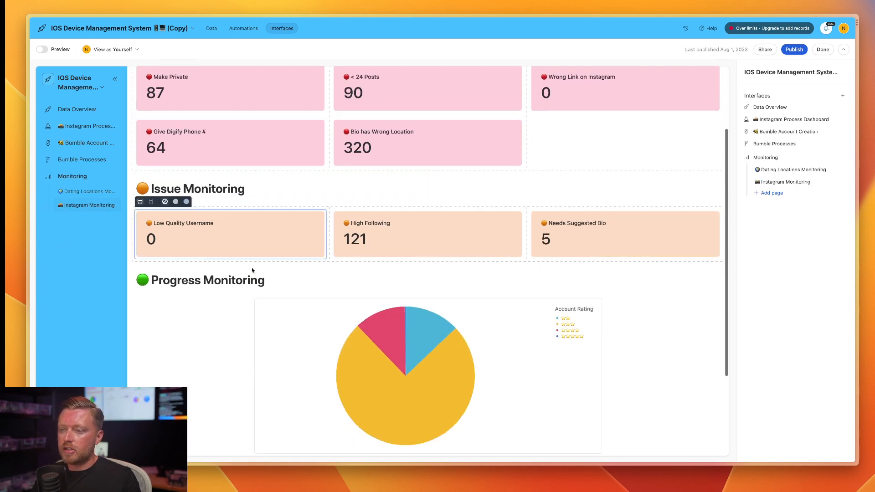
scroll(155, 211, "down", 4)
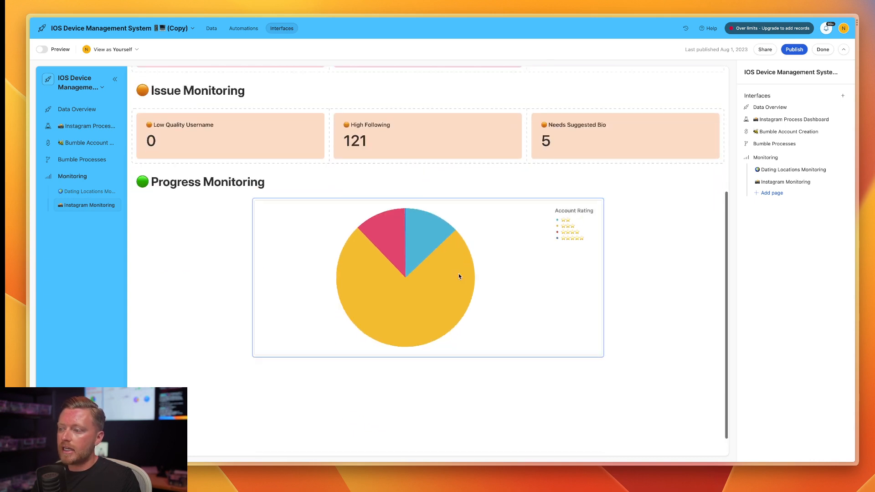
left_click(535, 287)
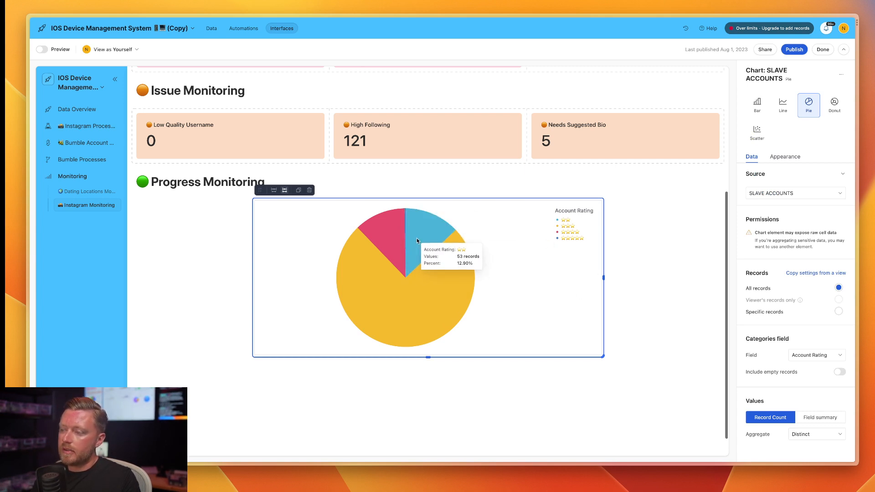
mouse_move(406, 220)
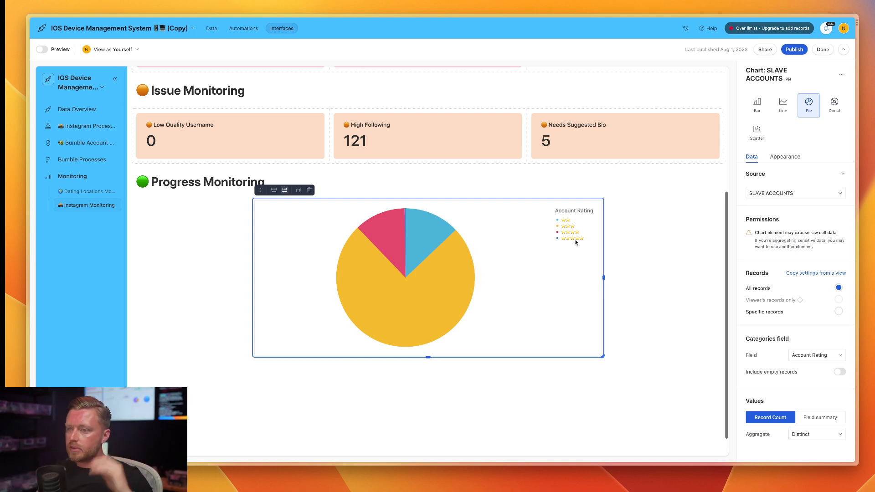
Review the Critical Monitoring, Issue Monitoring and Progress Monitoring sections of the Instagram Monitoring page.
scroll(579, 232, "up", 5)
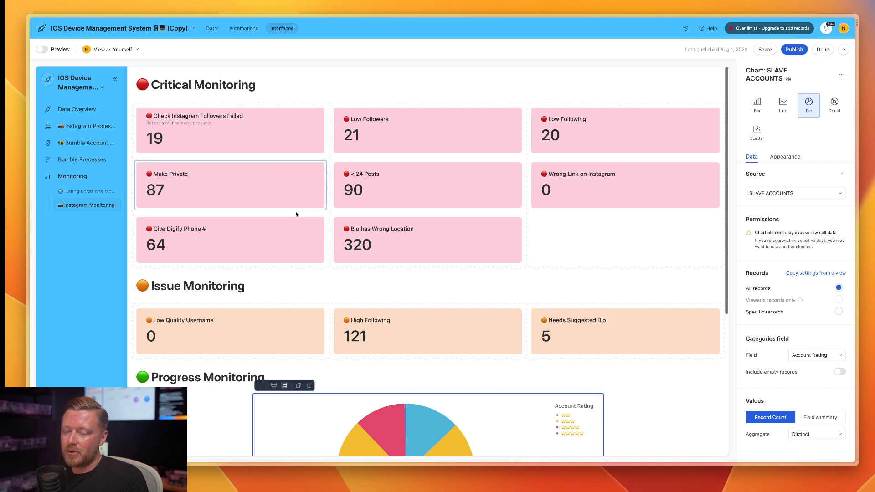
scroll(296, 214, "down", 3)
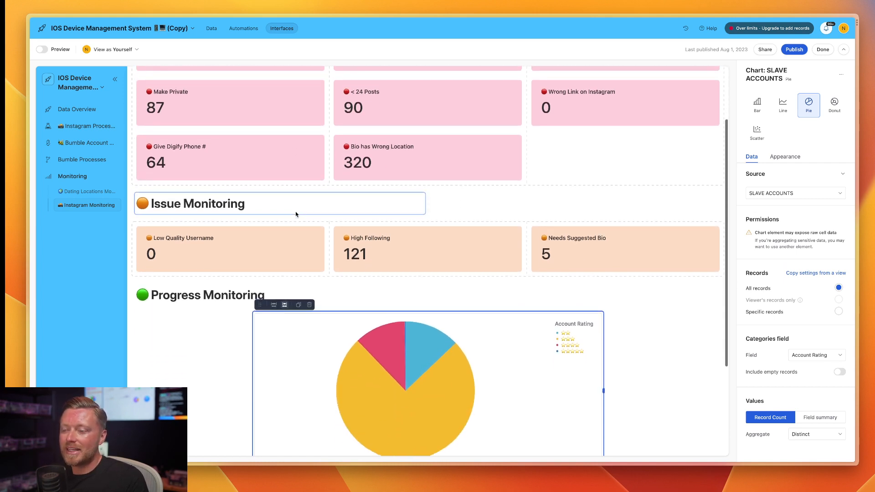
scroll(296, 214, "down", 1)
scroll(296, 214, "up", 2)
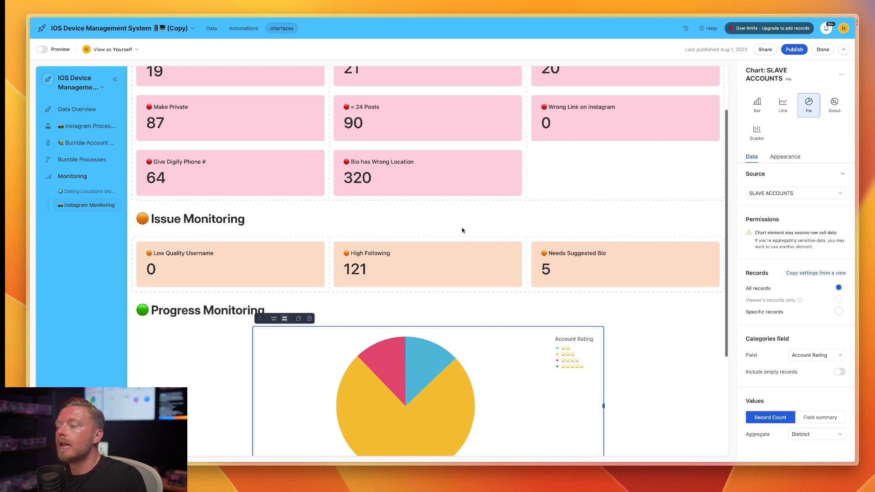
scroll(461, 230, "up", 3)
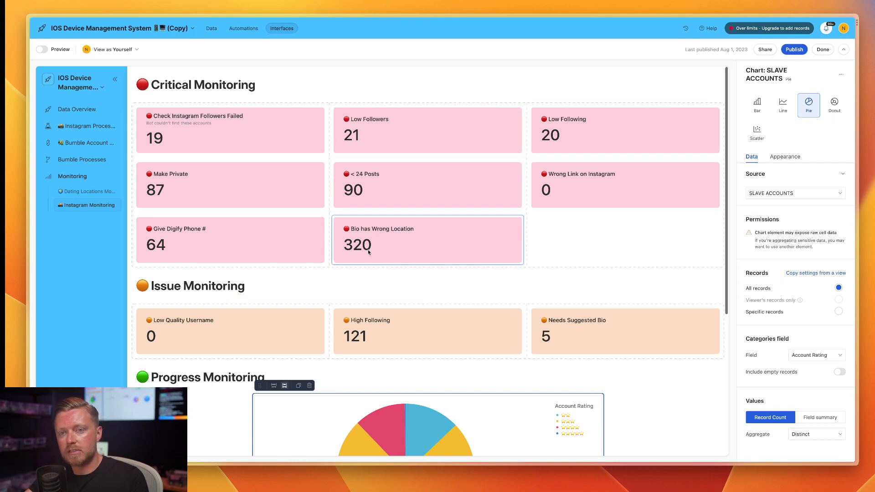
scroll(360, 249, "down", 3)
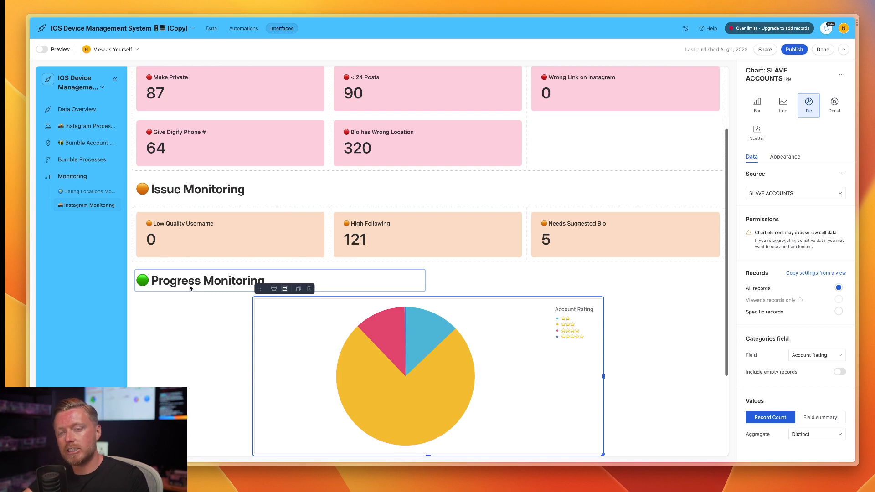
scroll(189, 285, "up", 3)
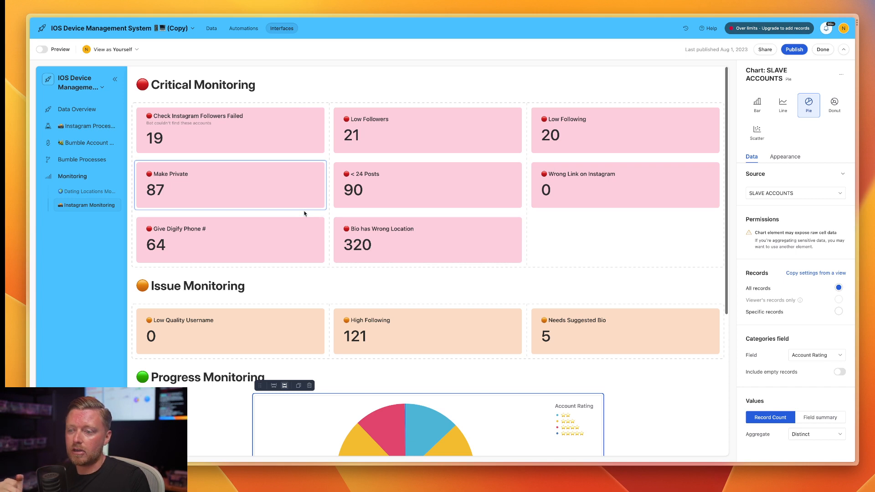
scroll(306, 214, "down", 3)
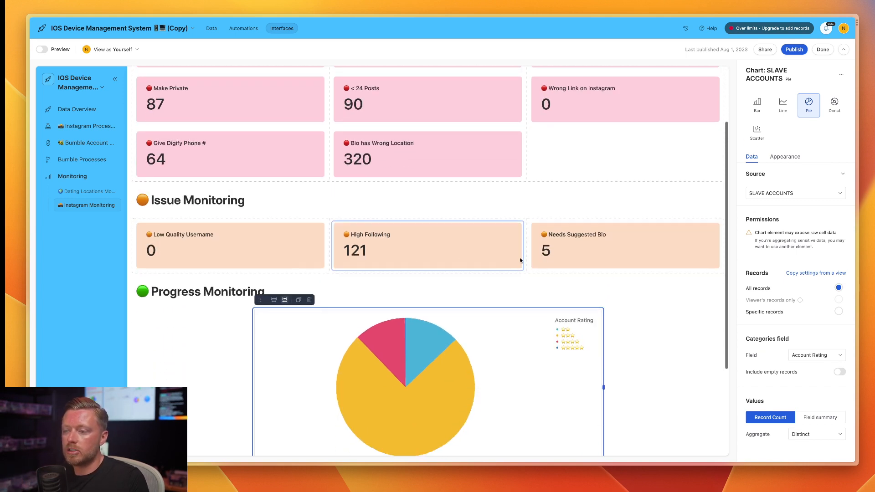
scroll(363, 270, "down", 5)
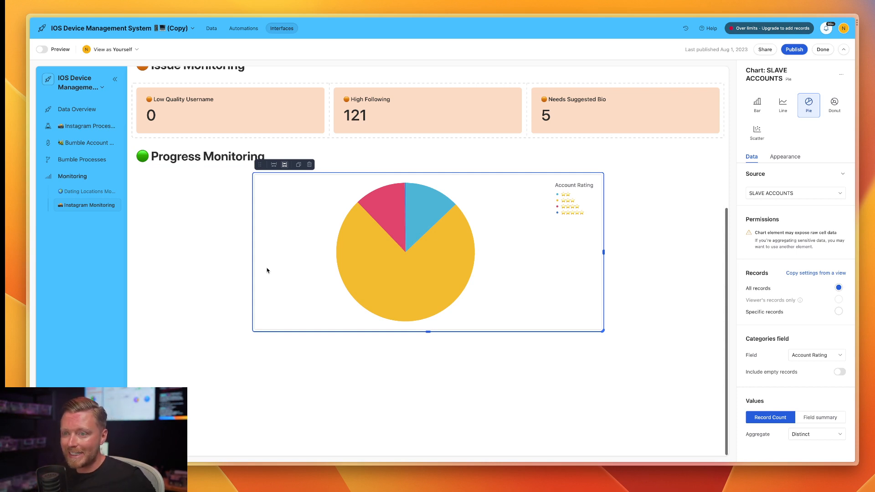
scroll(267, 270, "up", 5)
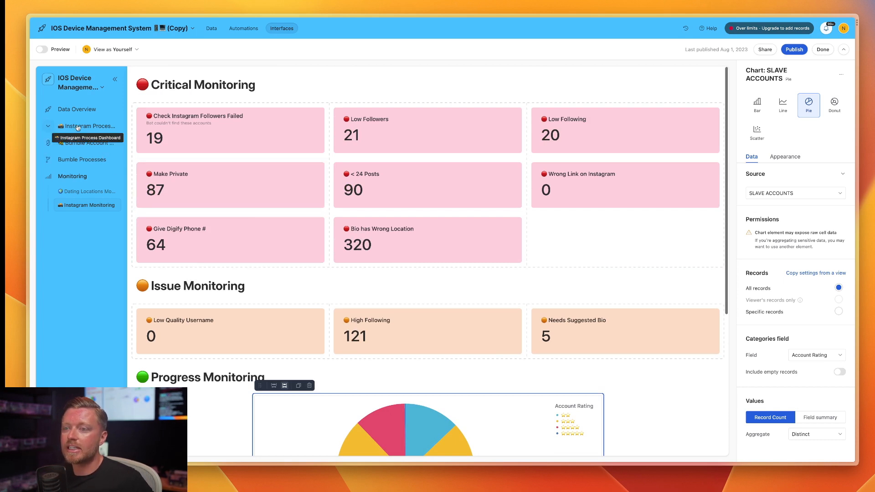
View the Low Following page of the Instagram Process Dashboard and return to the Instagram Monitoring page.
left_click(51, 127)
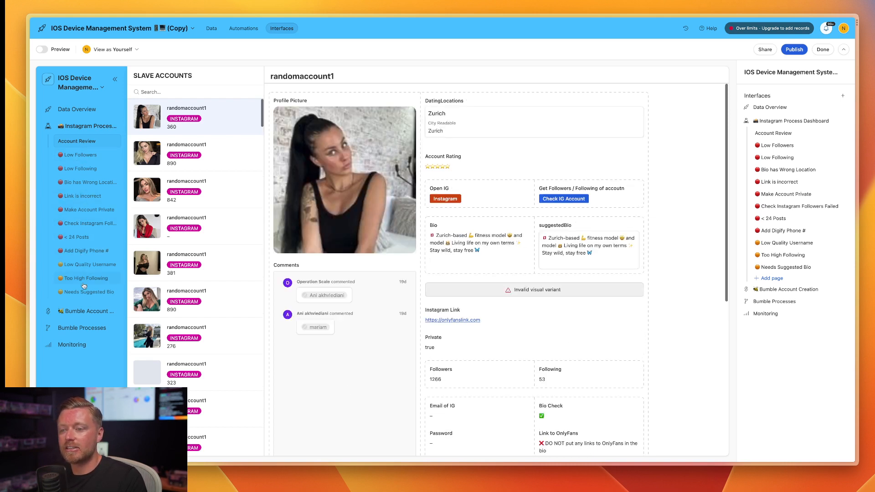
left_click(97, 170)
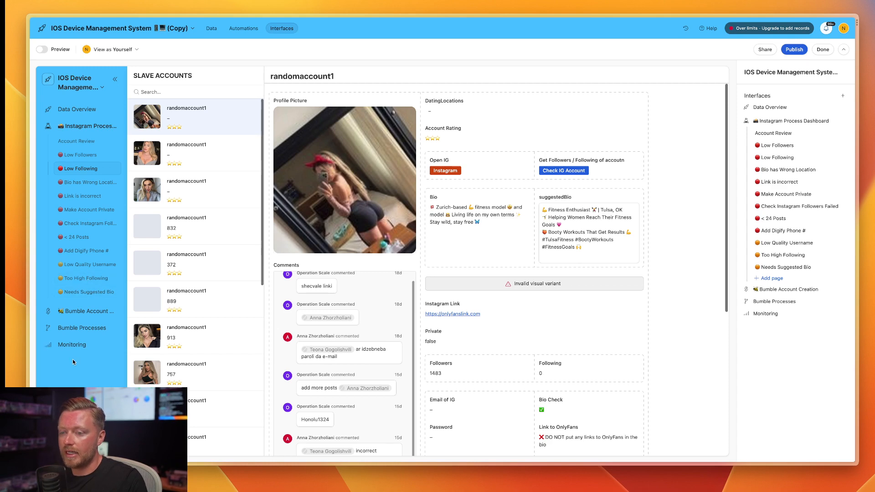
left_click(76, 347)
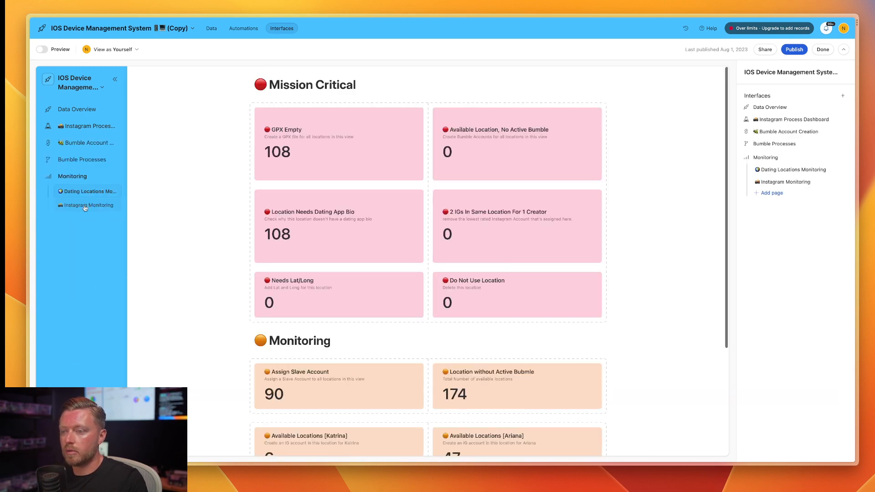
left_click(85, 206)
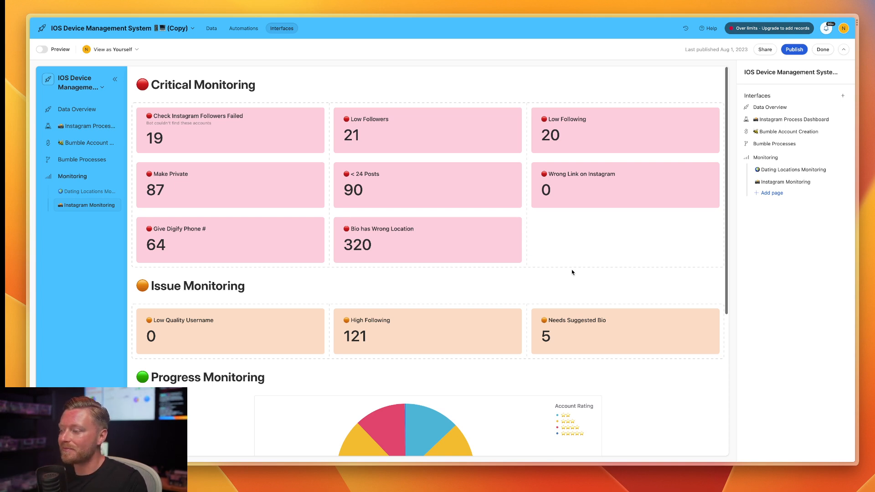
Add a Button element near the Progress Monitoring heading on the Instagram Monitoring page.
scroll(572, 272, "down", 1)
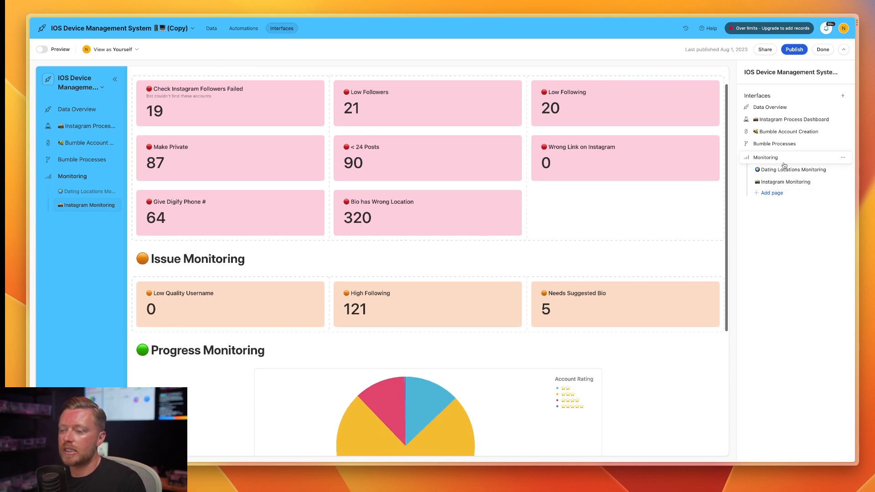
left_click(156, 444)
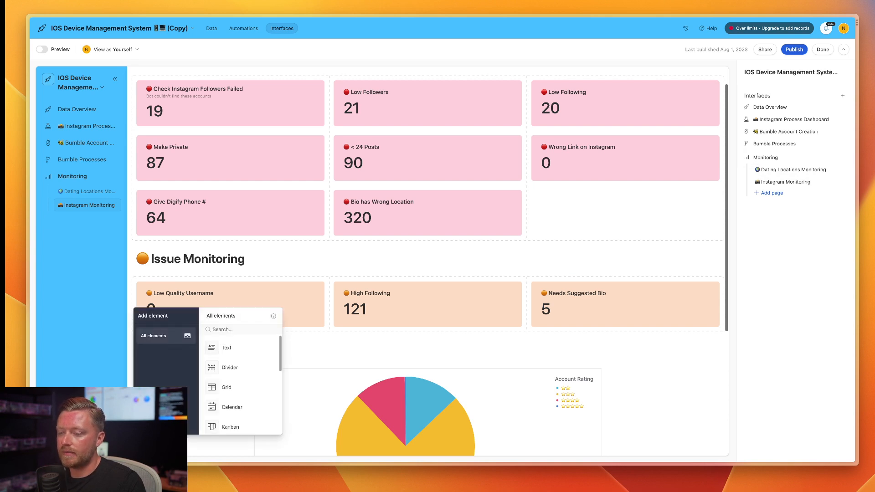
scroll(239, 401, "down", 3)
scroll(239, 401, "down", 3)
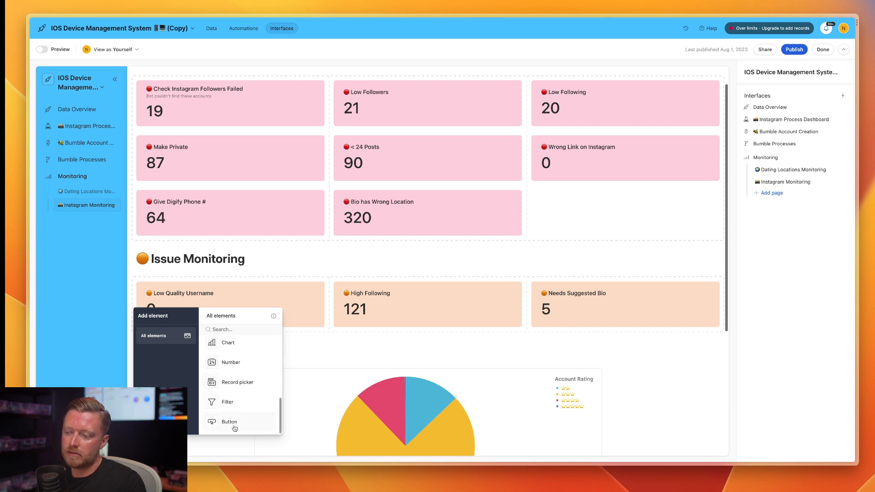
left_click_drag(234, 428, 182, 354)
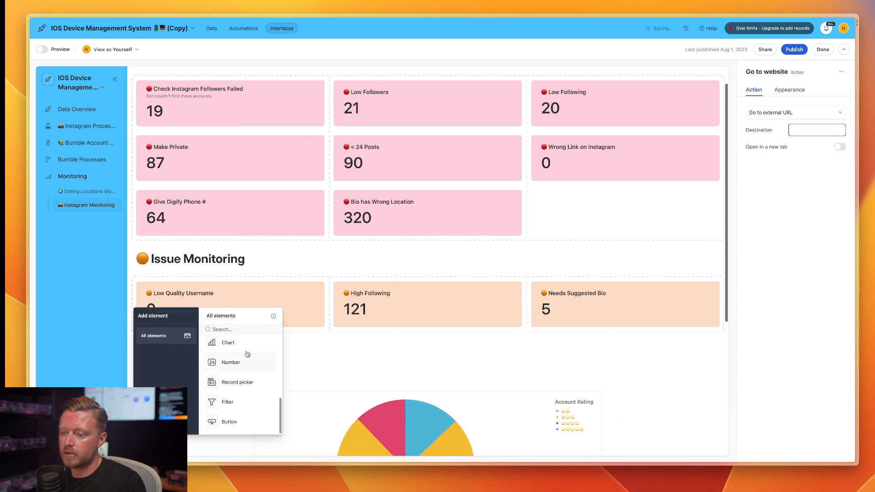
left_click(312, 360)
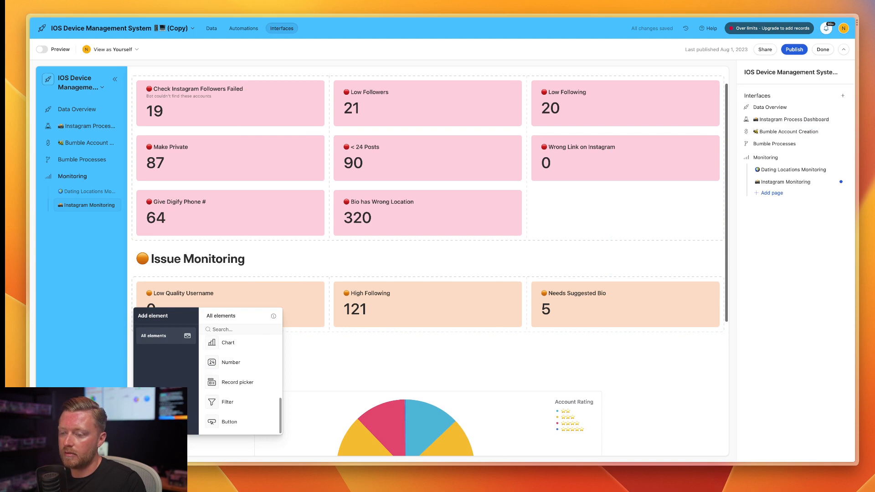
Delete the "Go to website" button element above the Progress Monitoring heading.
left_click(181, 348)
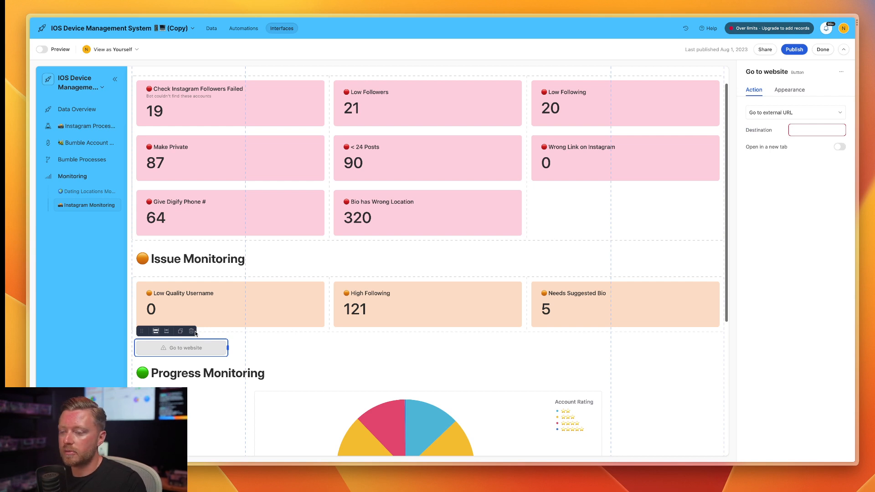
left_click(192, 332)
Add a Text element beside the Progress Monitoring heading and format it as a checklist.
left_click(159, 444)
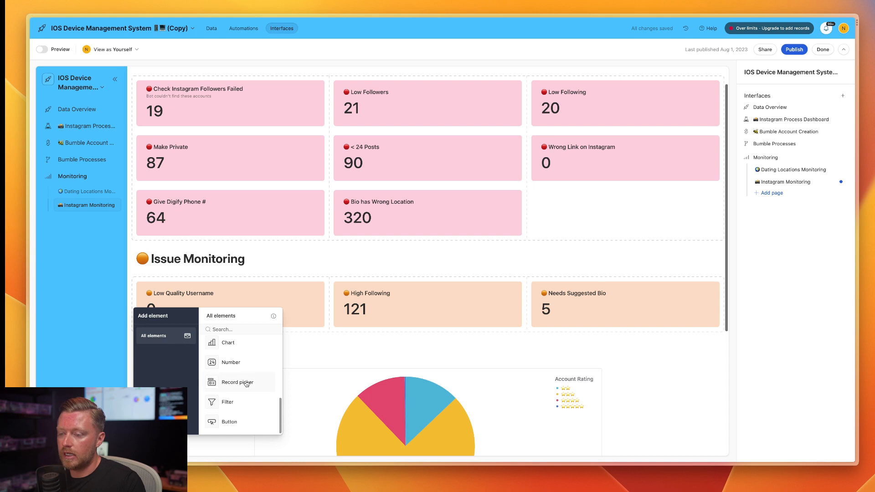
scroll(244, 381, "up", 10)
left_click_drag(249, 351, 205, 364)
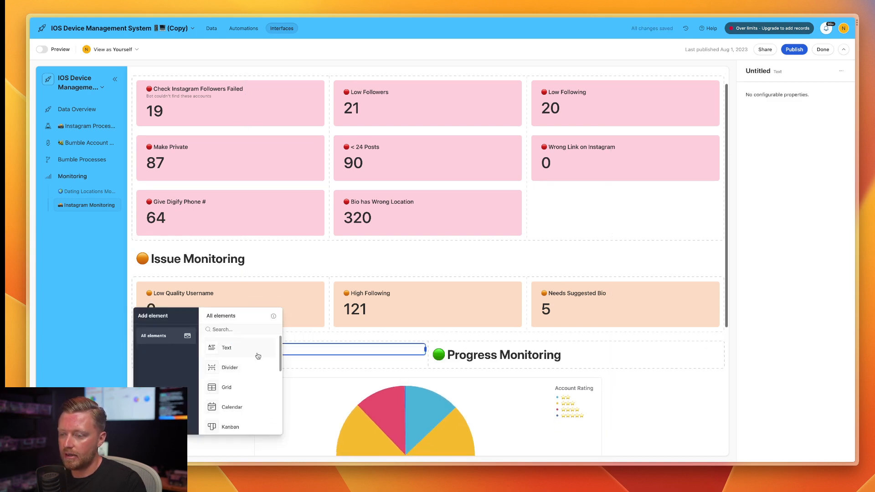
left_click(344, 351)
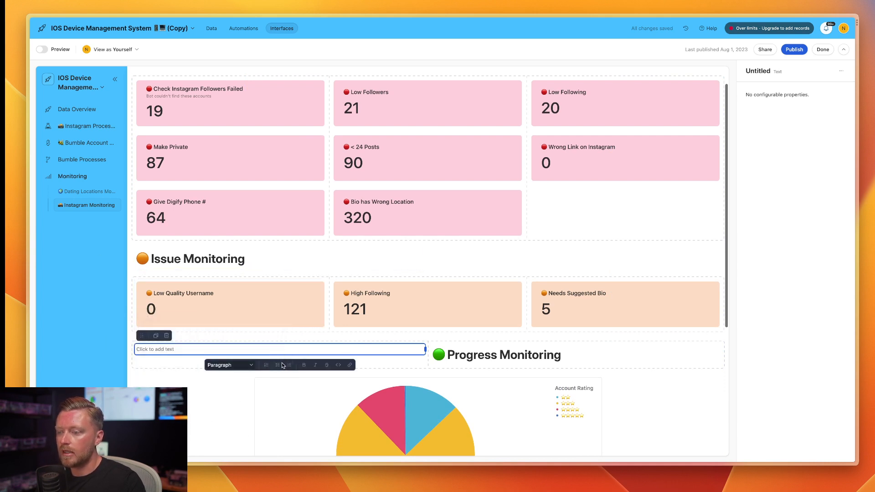
left_click(277, 365)
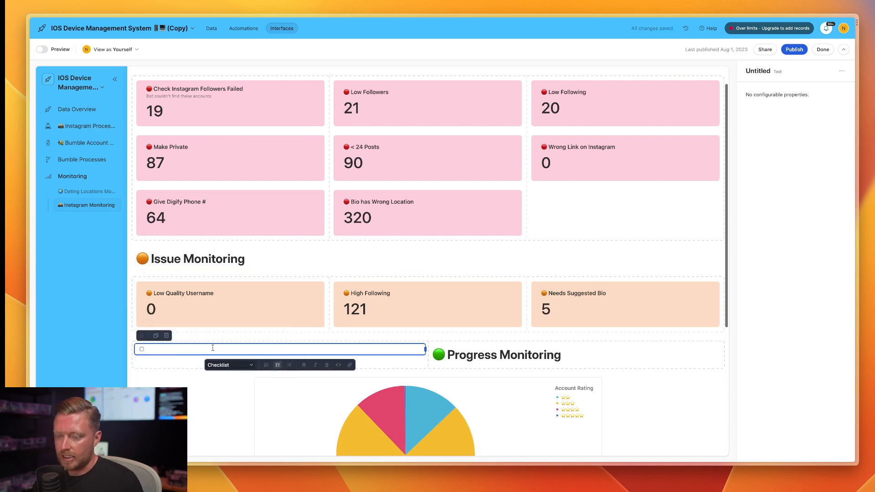
Enter the ticked checklist item "These are your instructions" in the text element, and delete the element again.
type("These are your instructions")
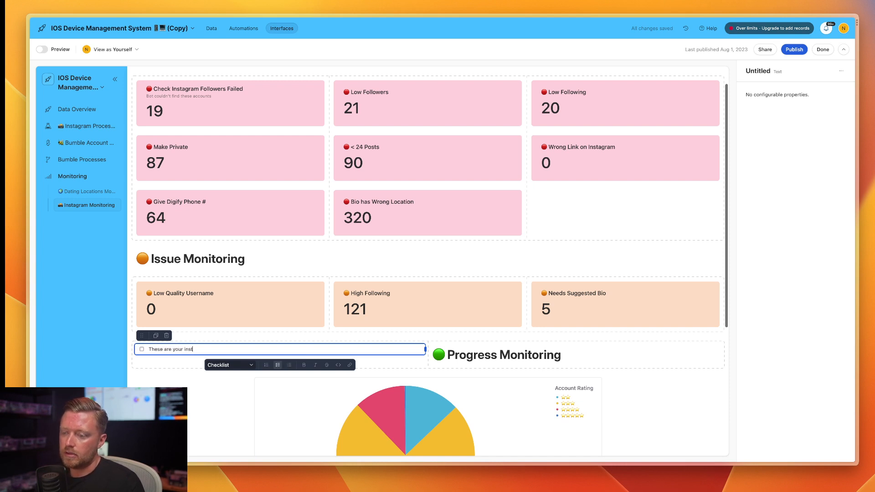
key("Return")
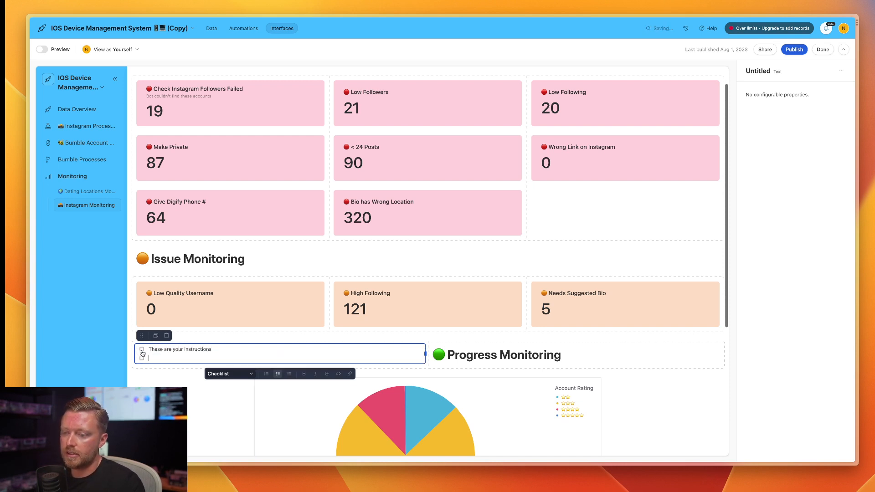
left_click(142, 349)
left_click(142, 358)
key("BackSpace")
key("BackSpace")
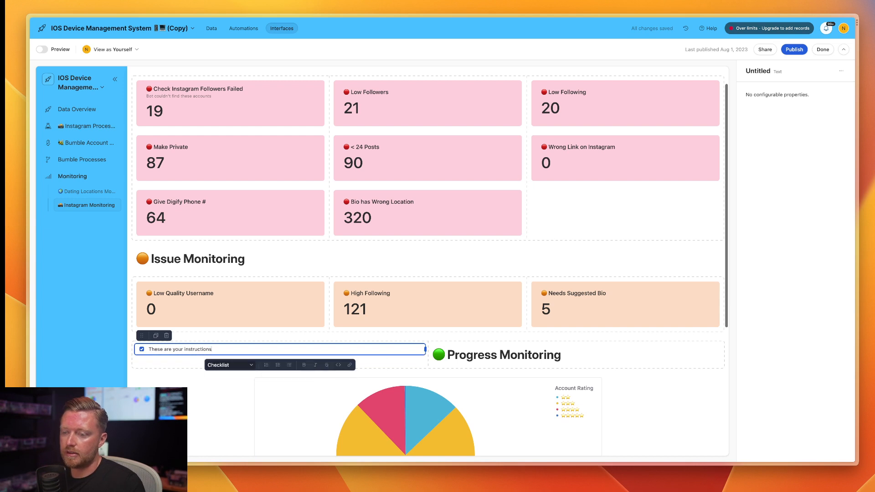
left_click(166, 335)
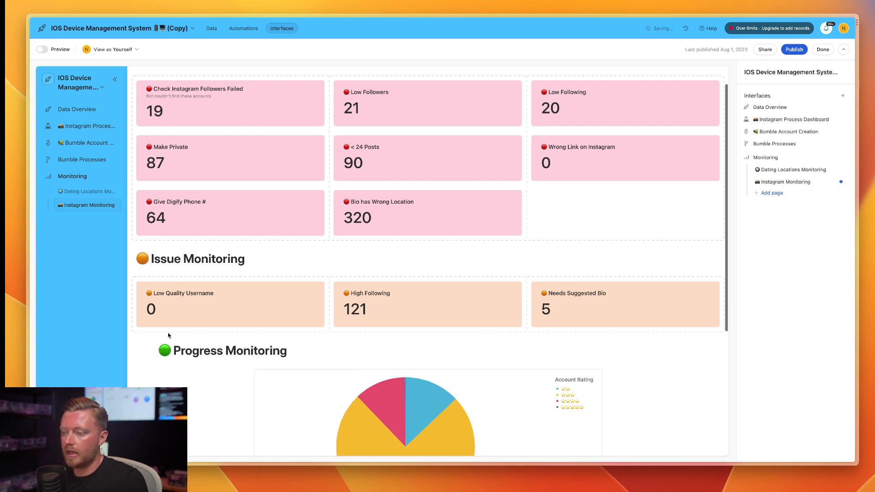
scroll(348, 388, "down", 1)
scroll(348, 387, "down", 3)
scroll(348, 386, "up", 5)
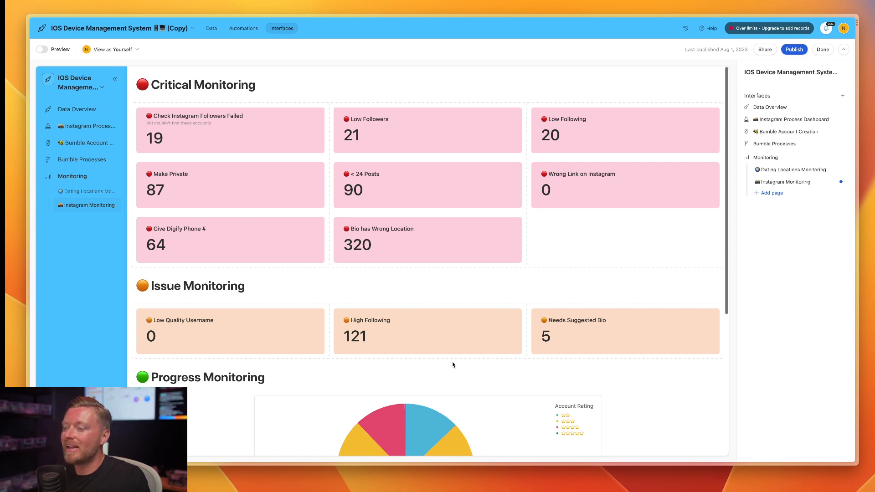
scroll(509, 367, "down", 5)
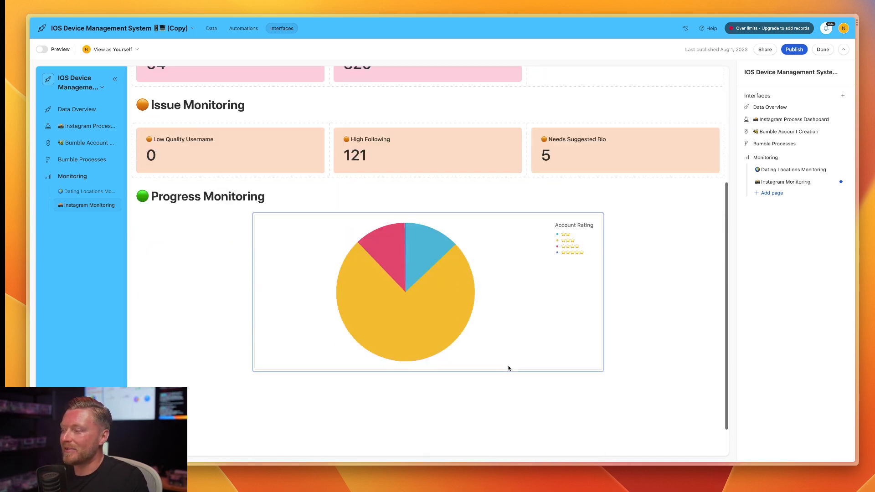
scroll(509, 368, "up", 5)
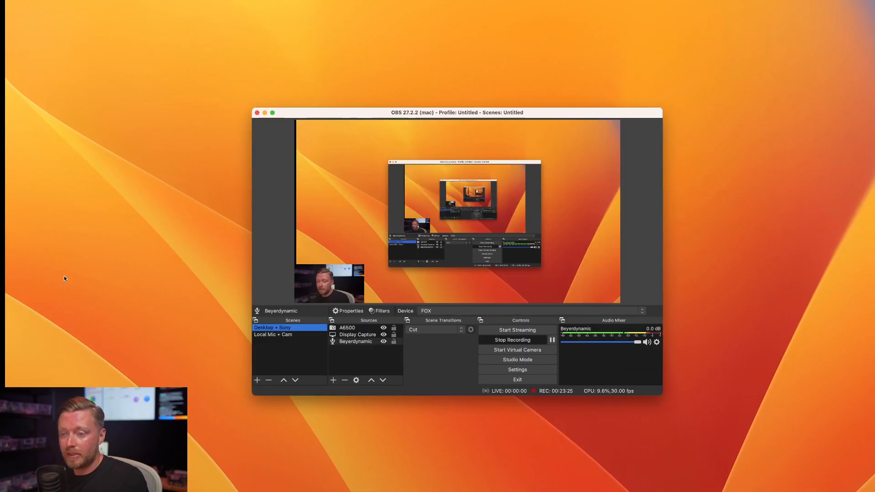
left_click(357, 335)
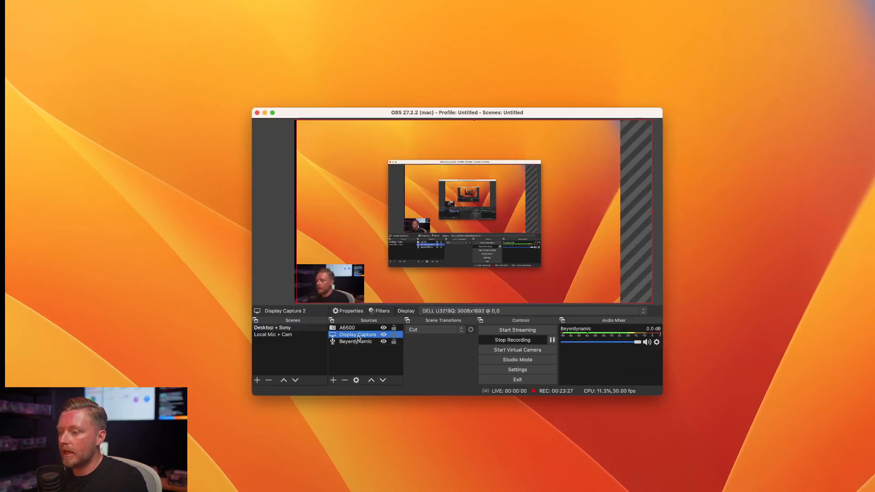